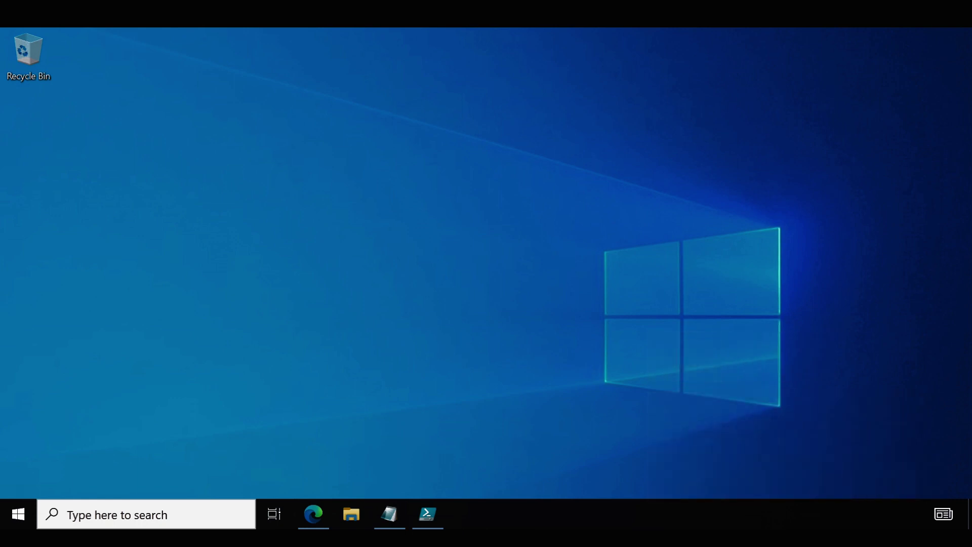
# Step: Restore the Edge window showing the Microsoft Entra admin center
pyautogui.click(314, 516)
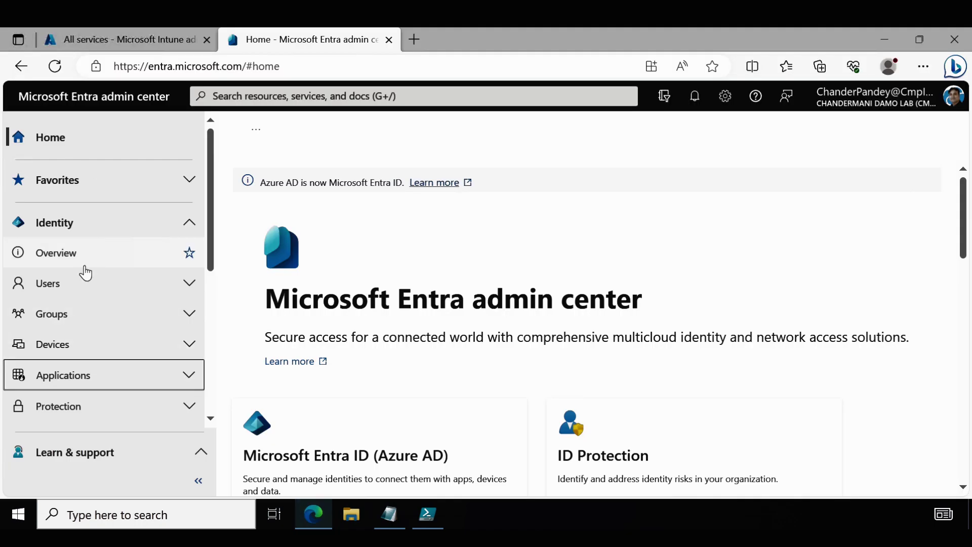
# Step: Create a single-tenant app registration named 'Intune Reporting App' under Applications > App registrations
pyautogui.click(131, 385)
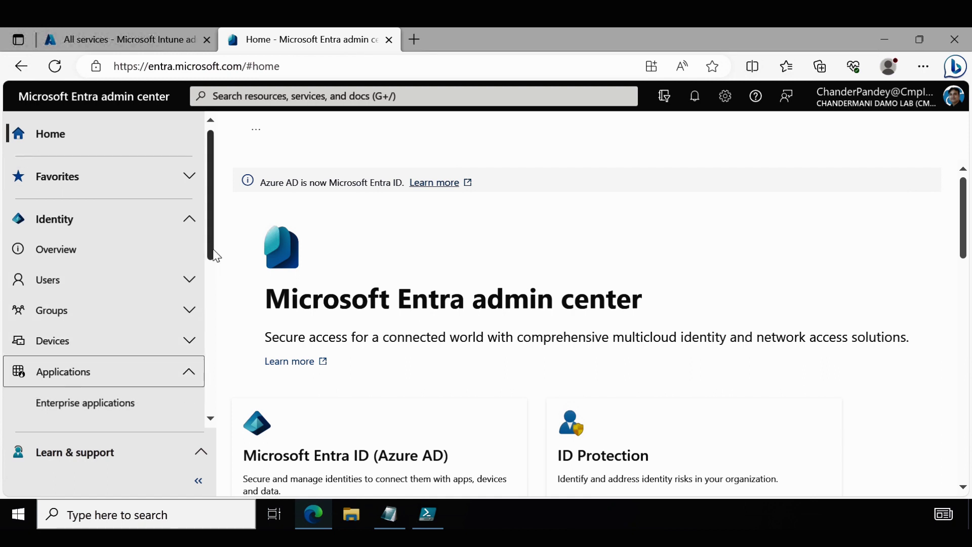
pyautogui.moveTo(213, 256); pyautogui.dragTo(213, 299)
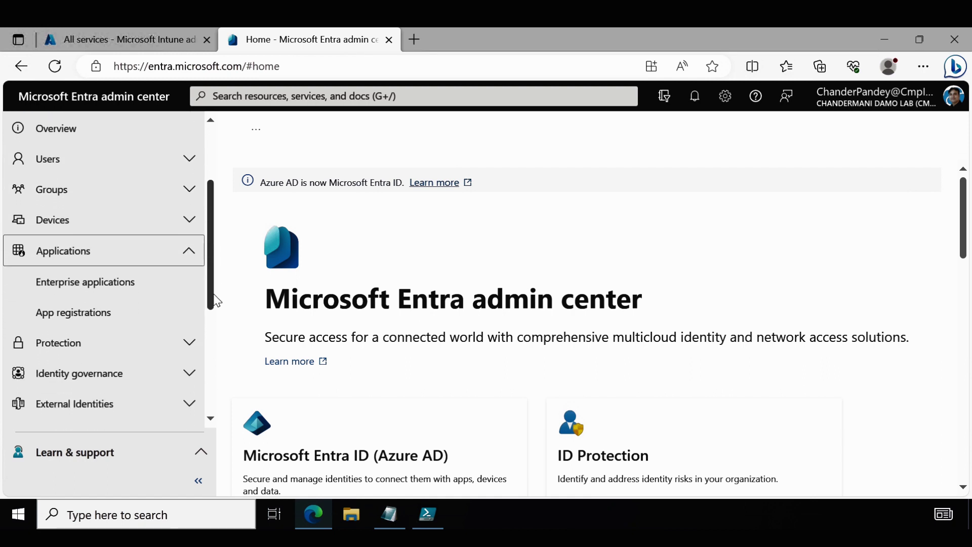
pyautogui.click(94, 319)
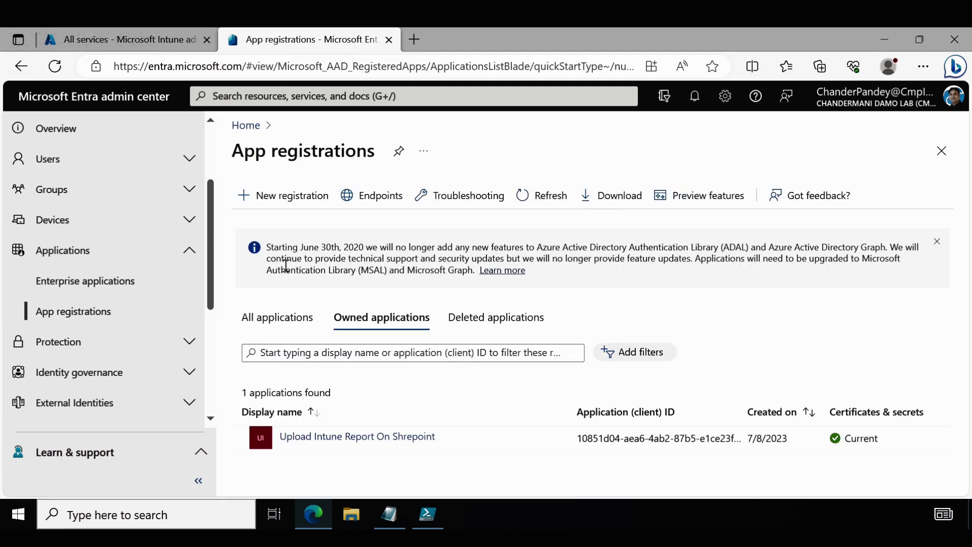
pyautogui.click(297, 202)
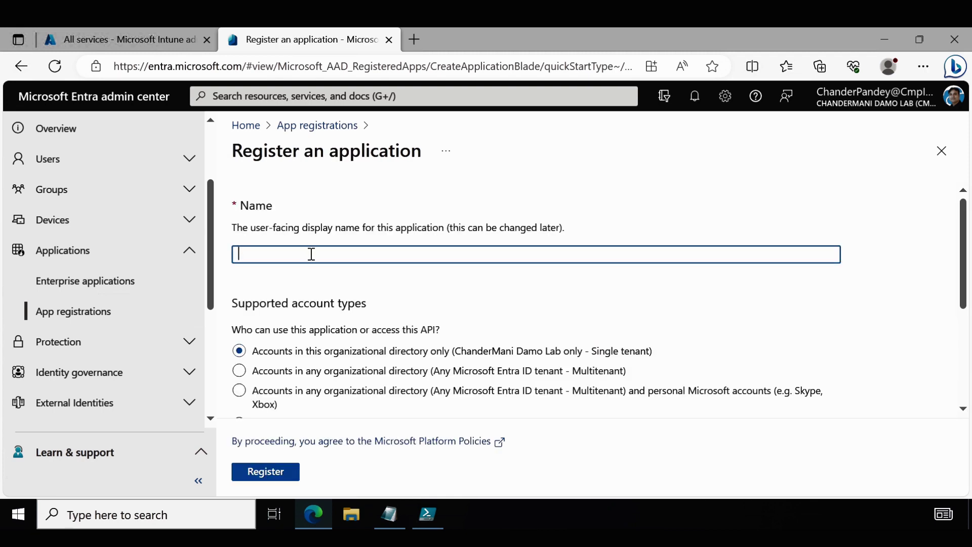
pyautogui.write('Intune Reporting App')
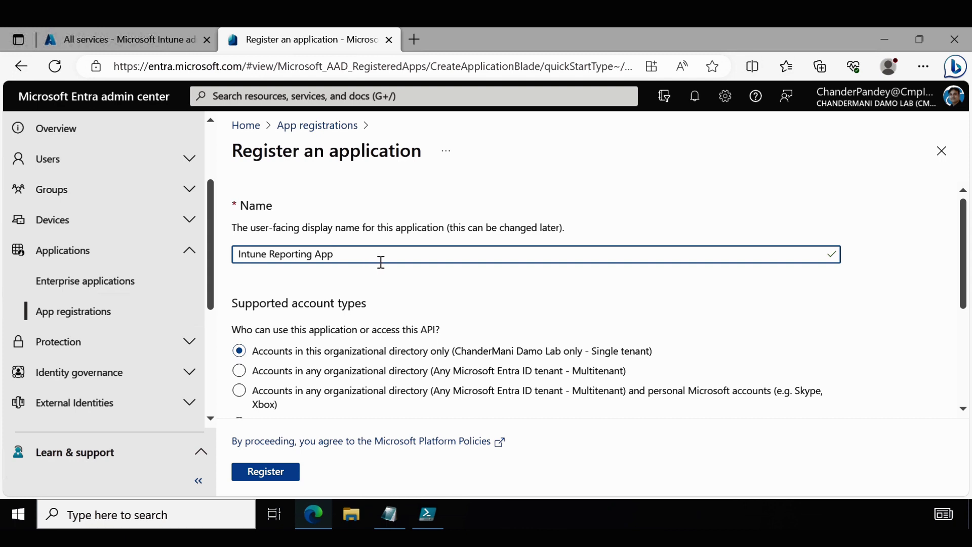
pyautogui.moveTo(965, 262); pyautogui.dragTo(958, 389)
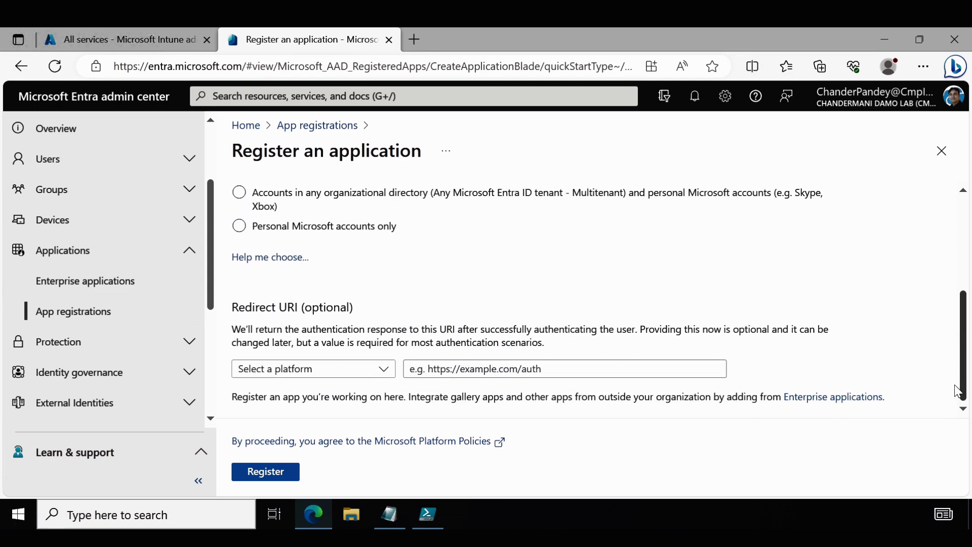
pyautogui.click(290, 473)
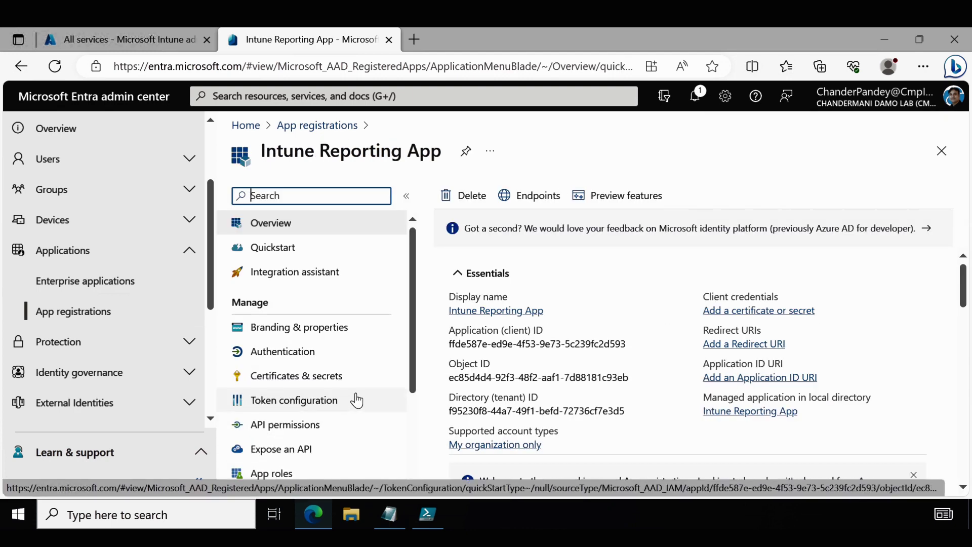
# Step: Begin a Microsoft Graph permission request for the app, choosing the Application permissions type
pyautogui.moveTo(414, 352); pyautogui.dragTo(413, 405)
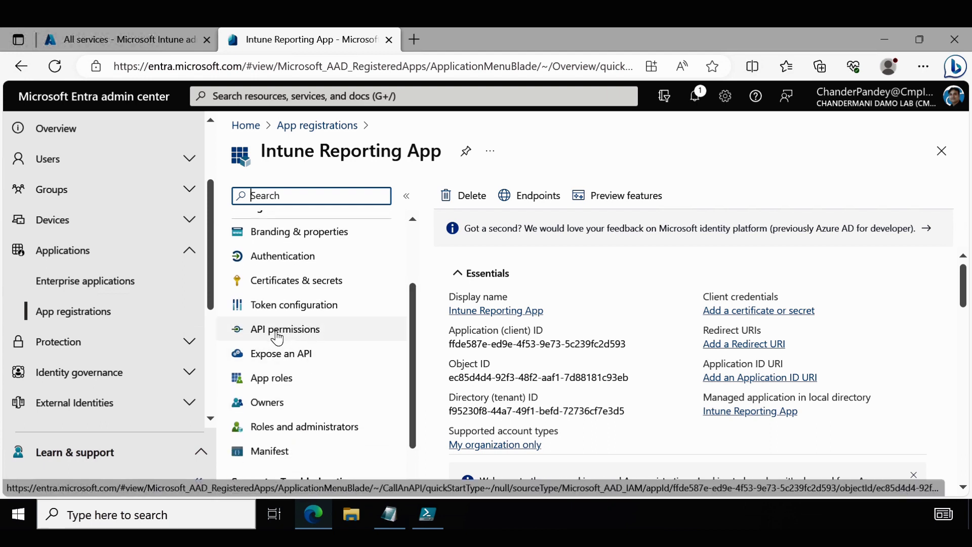
pyautogui.click(295, 338)
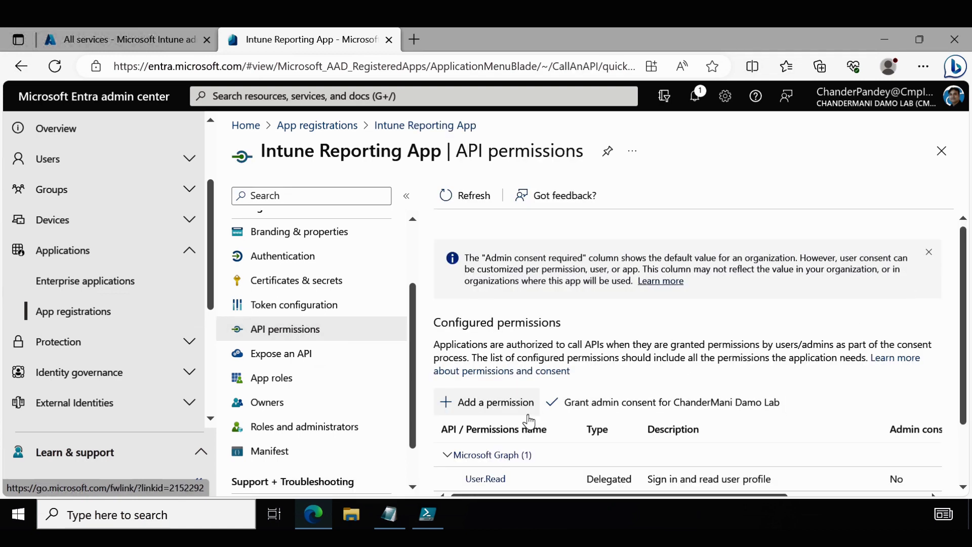
pyautogui.click(481, 408)
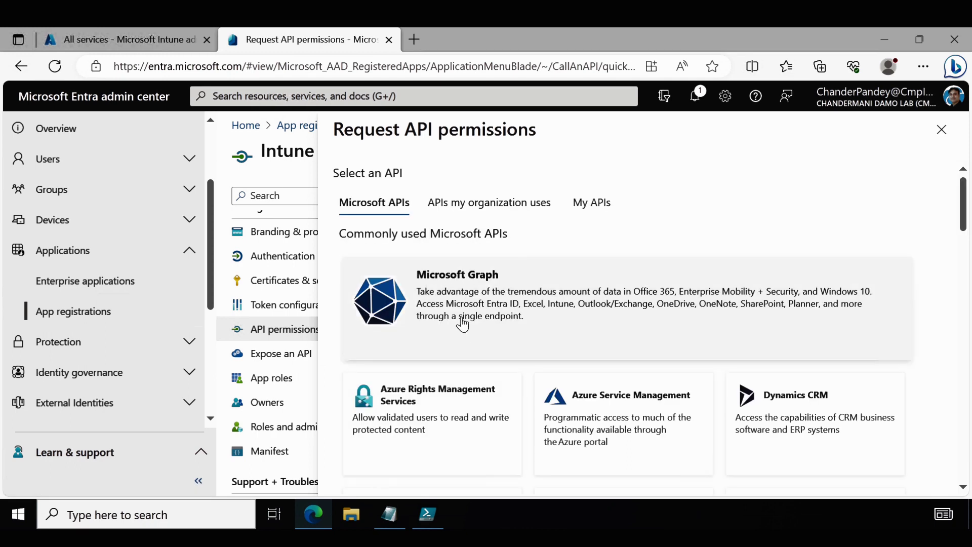
pyautogui.click(489, 302)
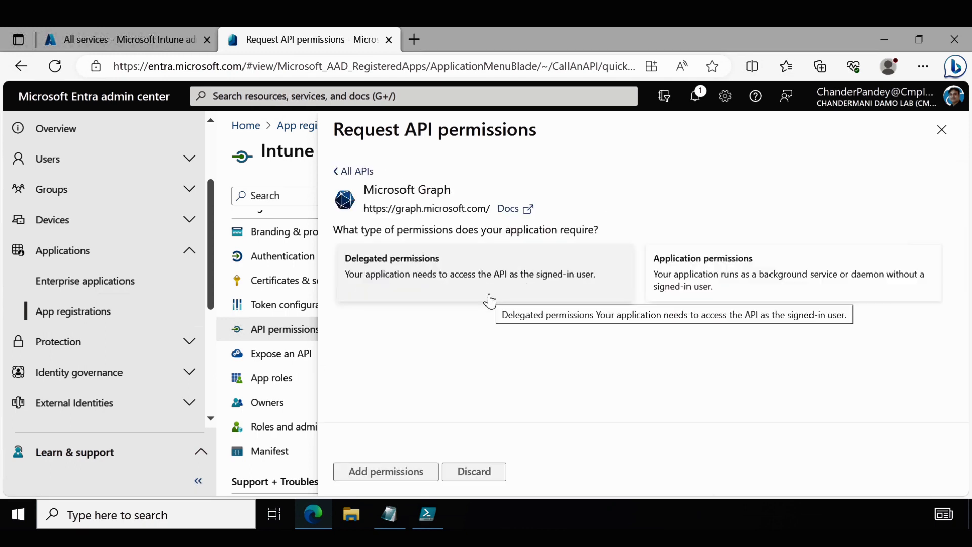
pyautogui.click(728, 269)
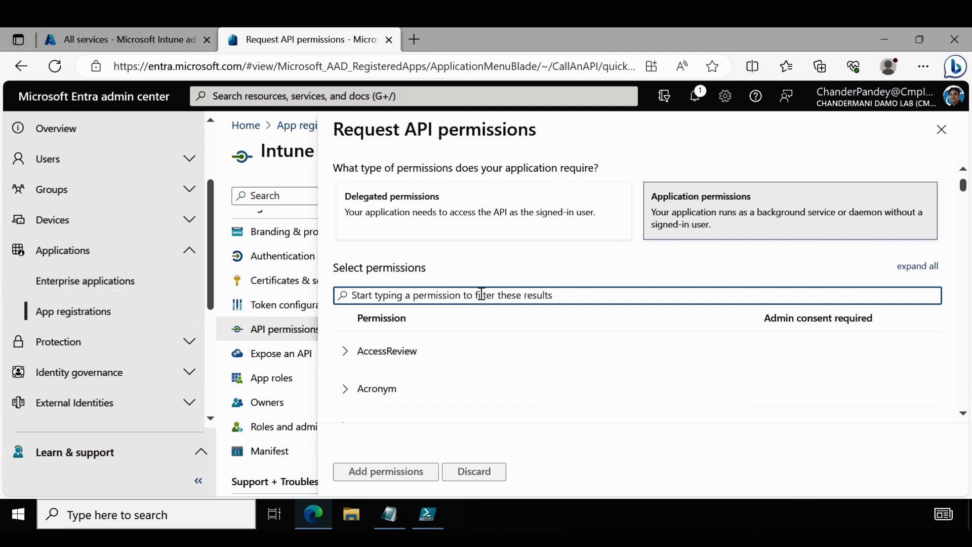
# Step: Filter permissions by 'device' and tick Device.Read.All and DeviceManagementApps.Read.All
pyautogui.write('de')
pyautogui.write('vcie')
pyautogui.press('BackSpace')
pyautogui.press('BackSpace')
pyautogui.press('BackSpace')
pyautogui.write('ice')
pyautogui.scroll(-2, 346, 268)
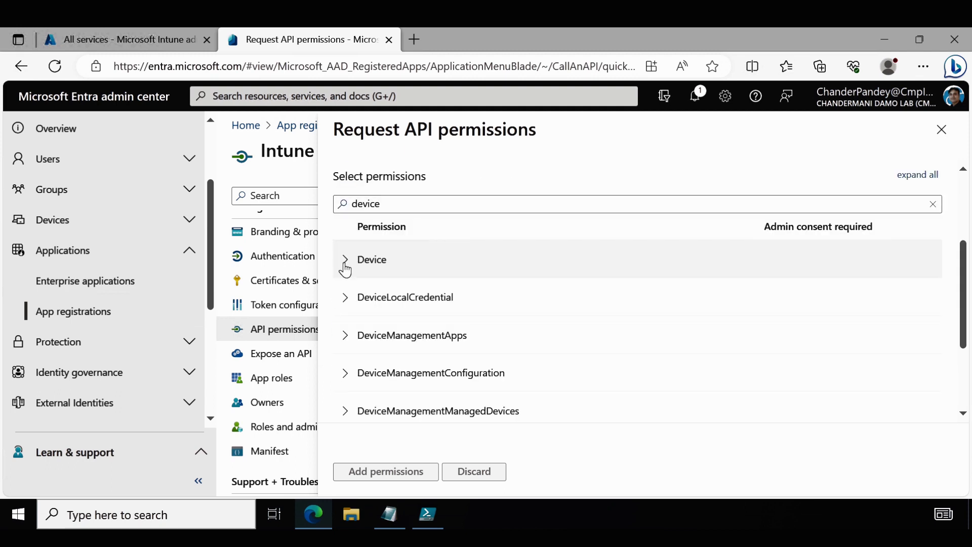
pyautogui.click(345, 263)
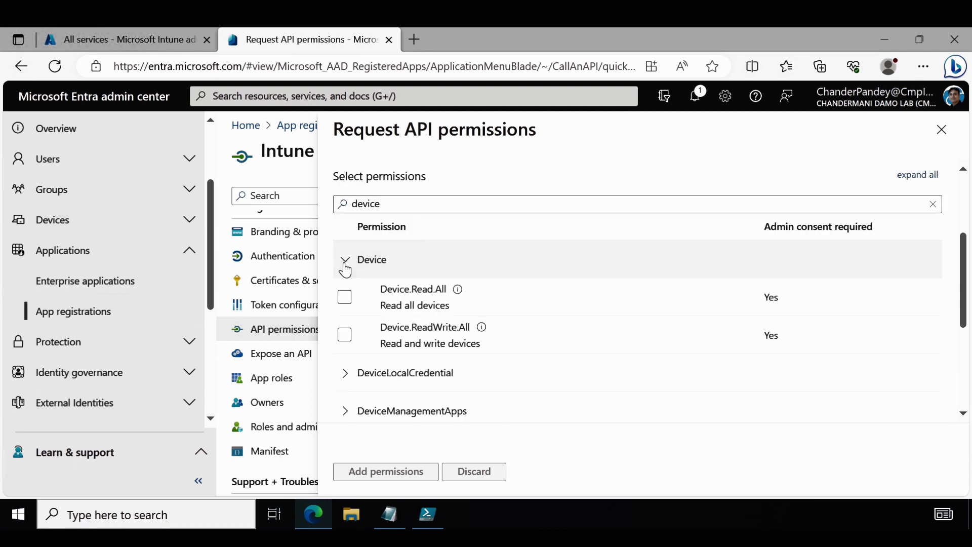
pyautogui.click(346, 300)
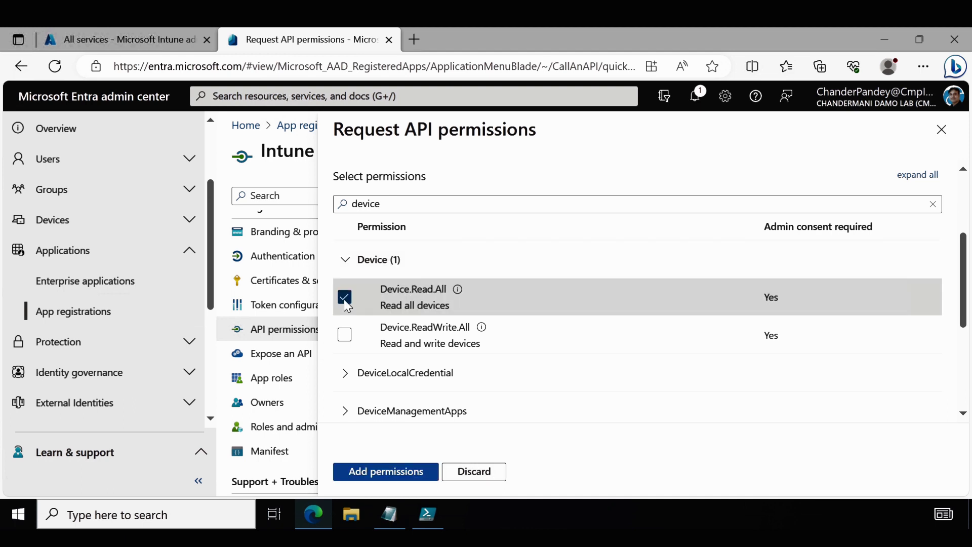
pyautogui.click(345, 260)
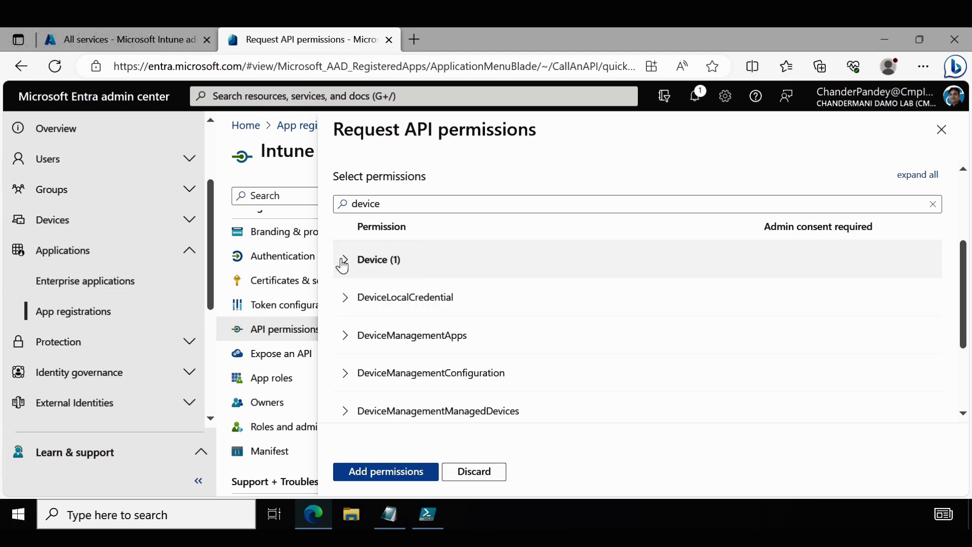
pyautogui.click(346, 337)
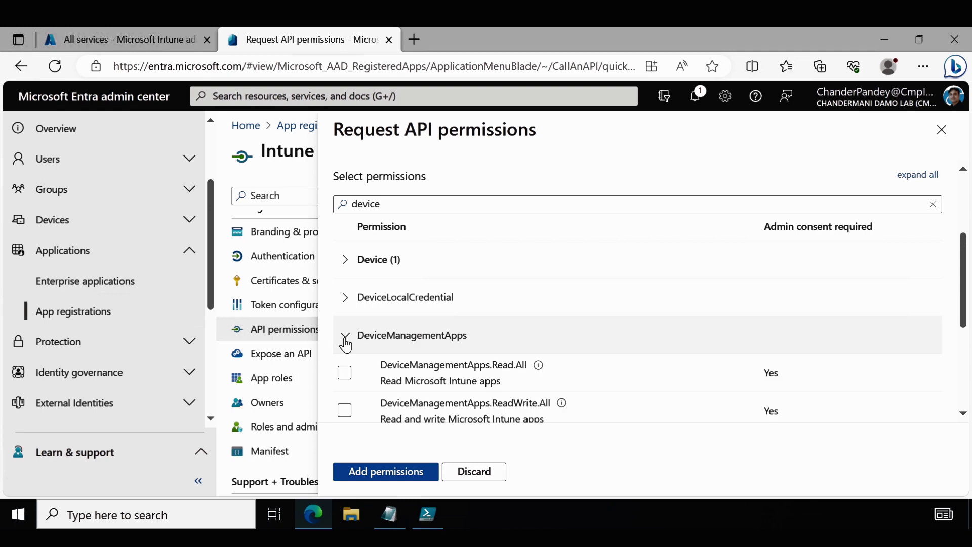
pyautogui.click(346, 374)
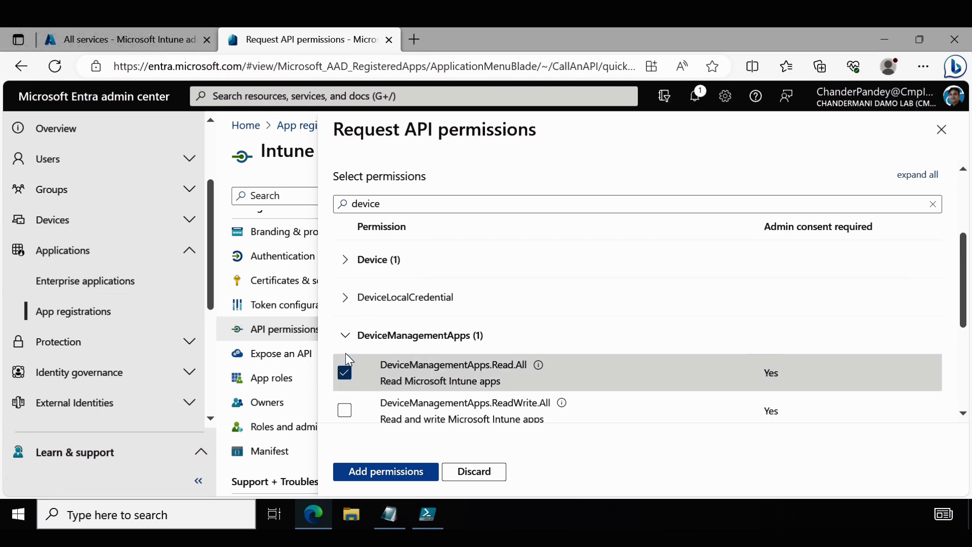
pyautogui.click(346, 336)
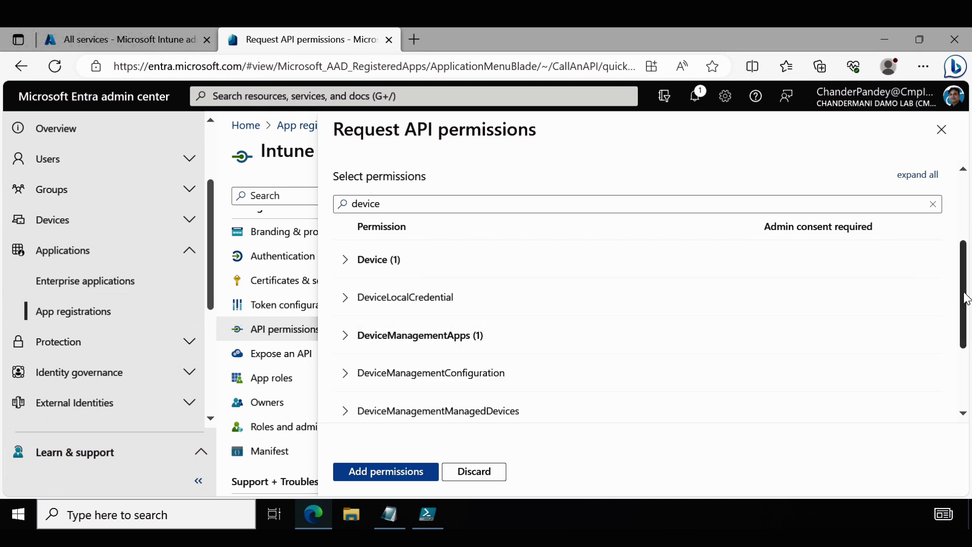
# Step: Tick DeviceManagementConfiguration.Read.All and DeviceManagementManagedDevices.Read.All
pyautogui.moveTo(967, 299); pyautogui.dragTo(966, 337)
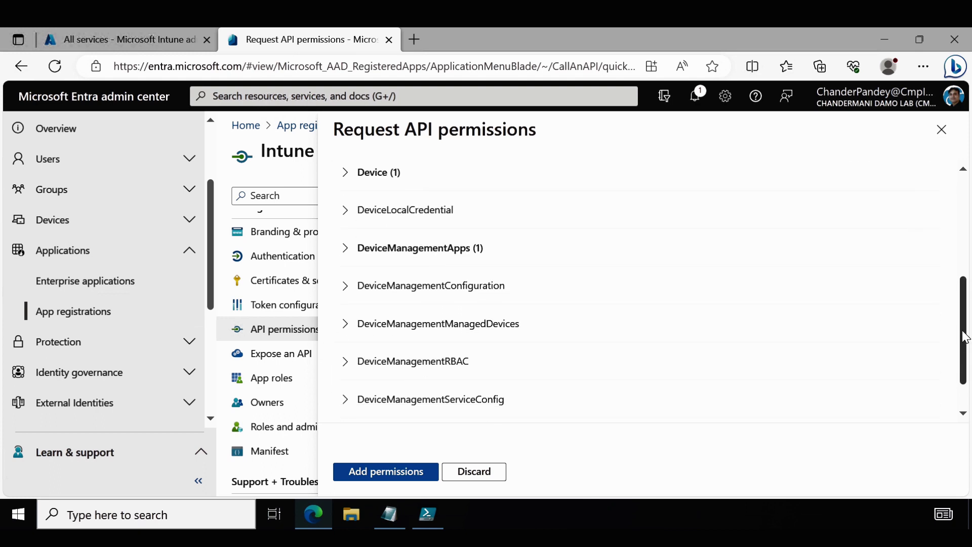
pyautogui.click(345, 287)
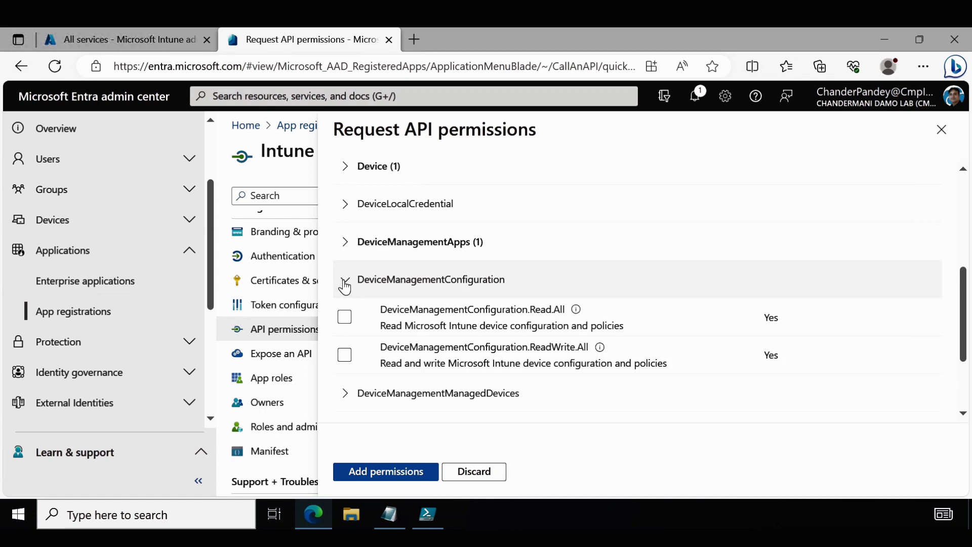
pyautogui.click(348, 320)
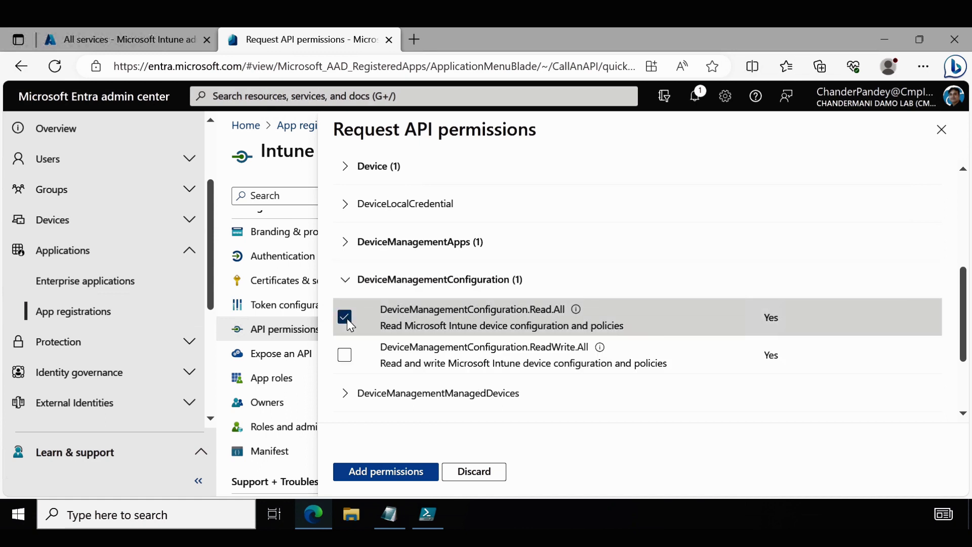
pyautogui.click(346, 286)
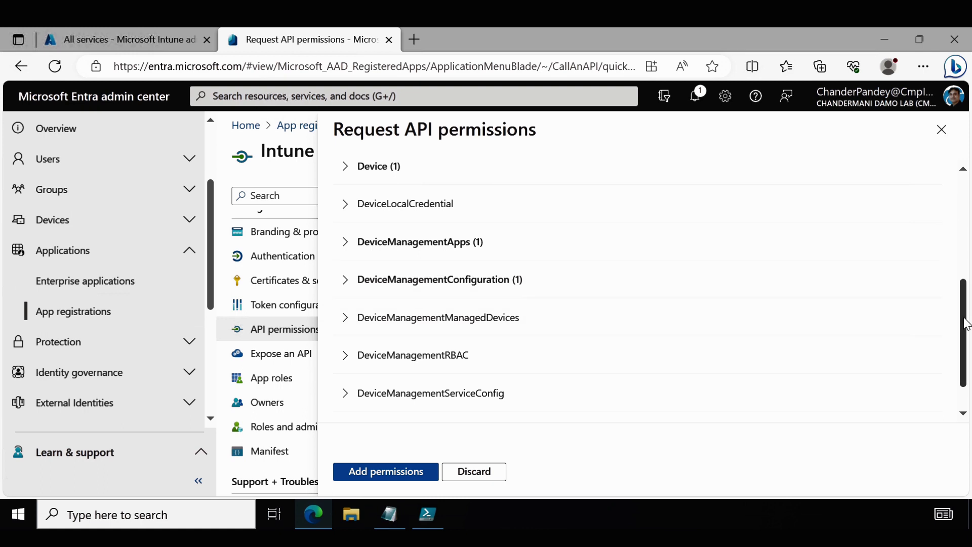
pyautogui.scroll(-1, 794, 302)
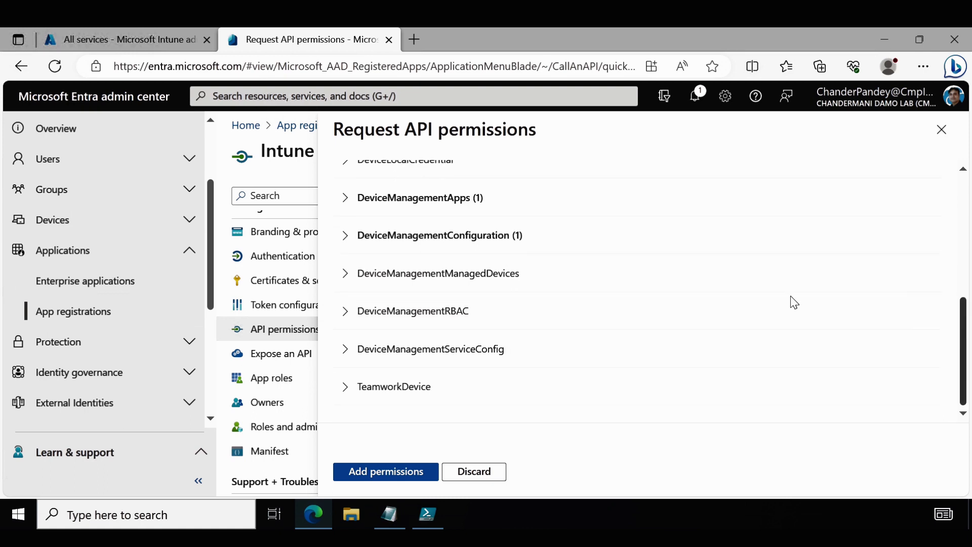
pyautogui.click(349, 278)
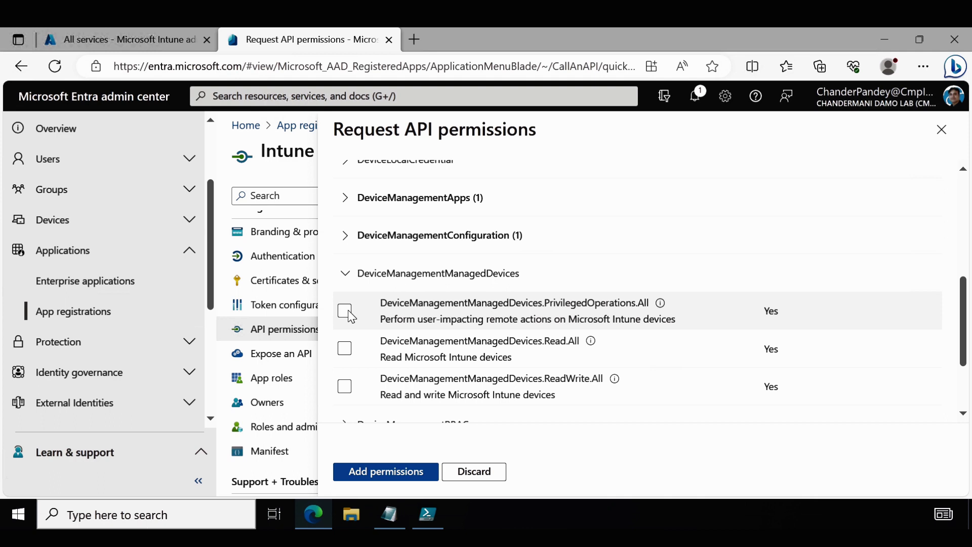
pyautogui.click(344, 349)
pyautogui.click(344, 274)
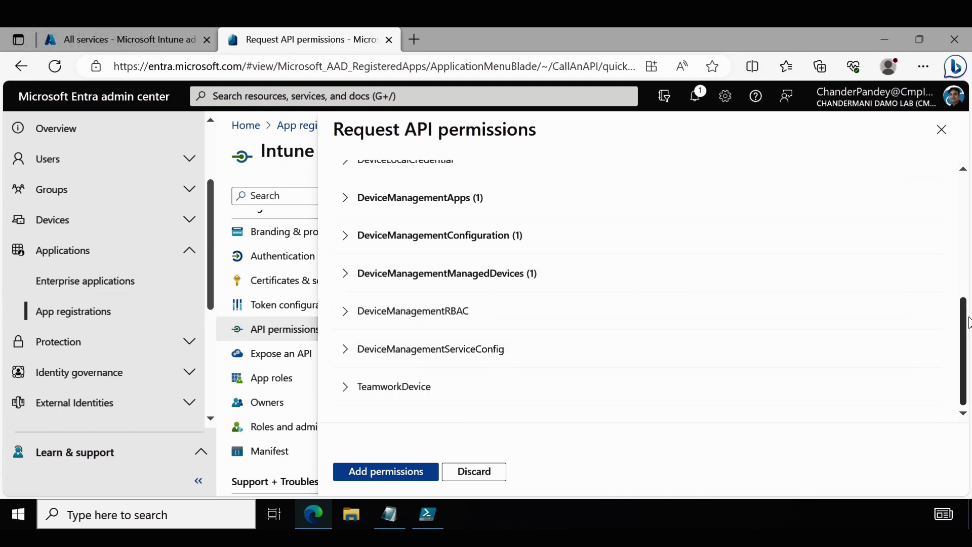
# Step: Tick DeviceManagementServiceConfig.Read.All and DeviceManagementRBAC.Read.All
pyautogui.click(346, 353)
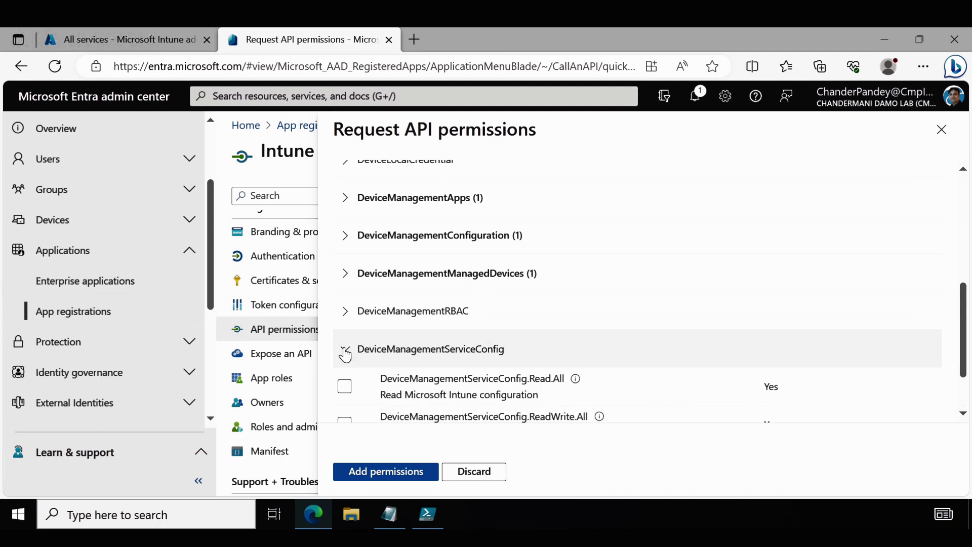
pyautogui.scroll(-2, 966, 317)
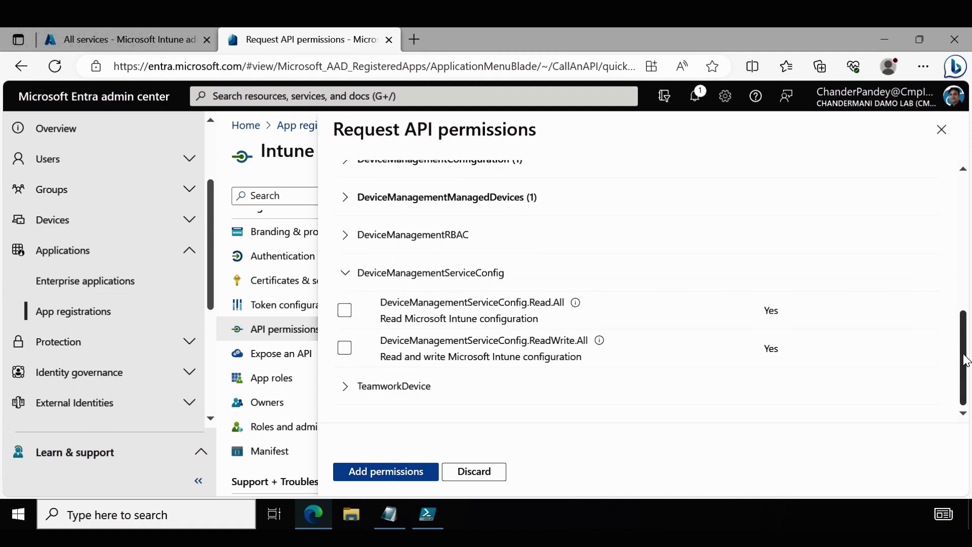
pyautogui.click(346, 311)
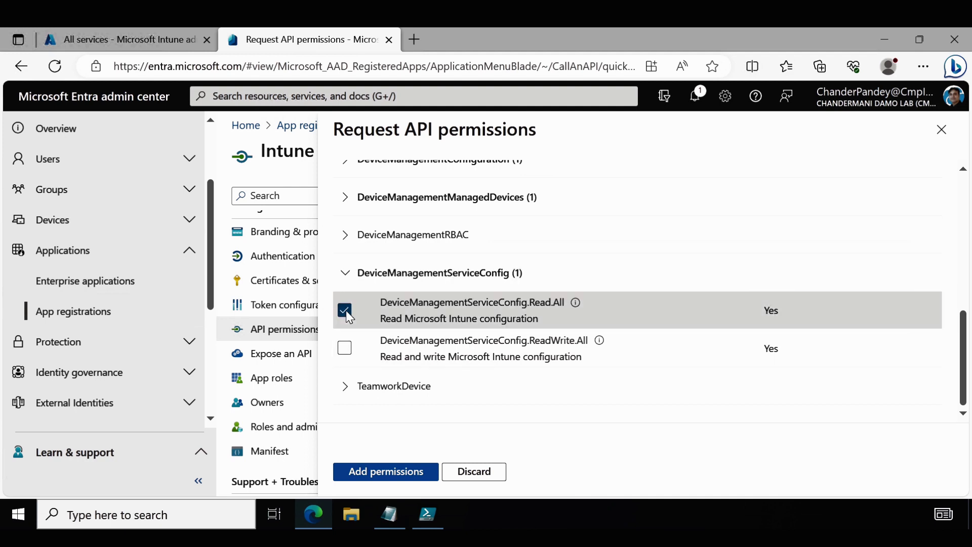
pyautogui.click(347, 276)
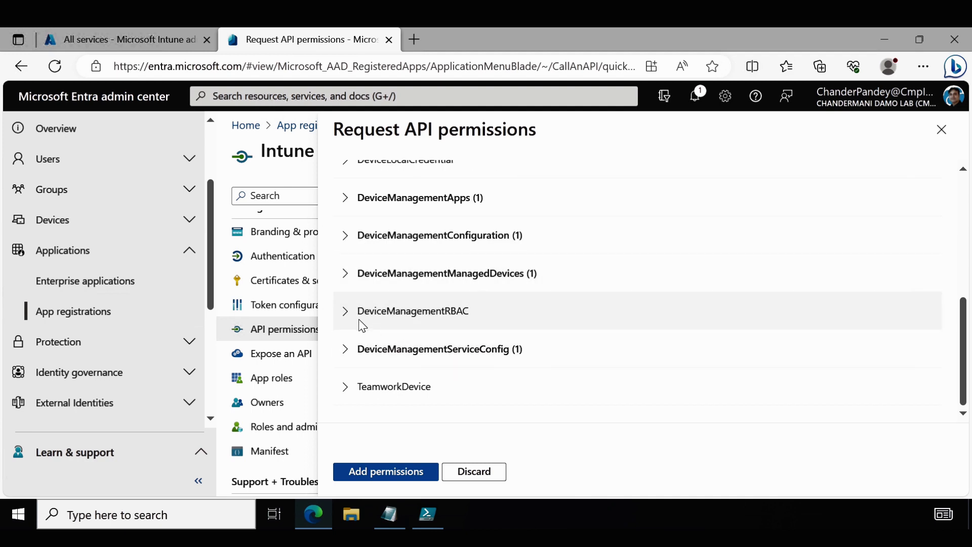
pyautogui.click(346, 311)
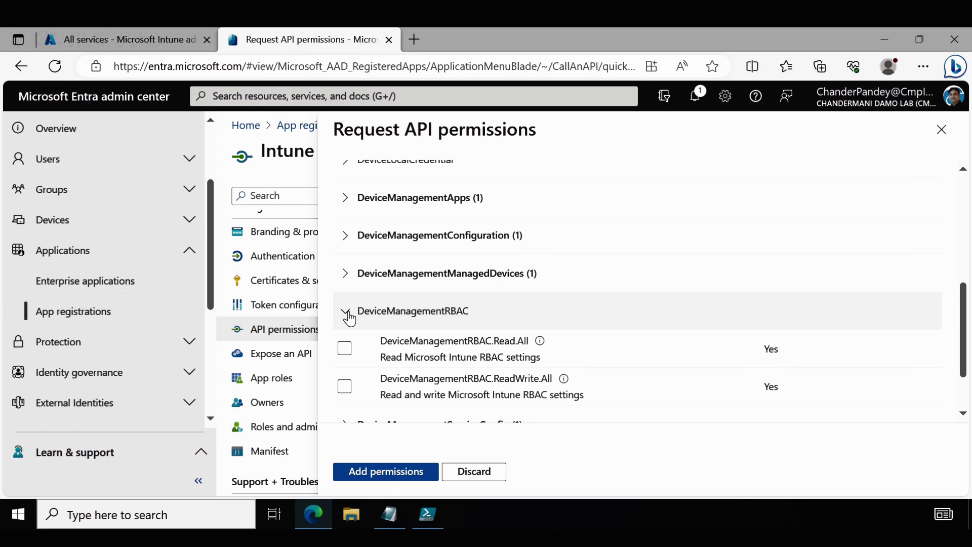
pyautogui.click(345, 349)
pyautogui.click(346, 311)
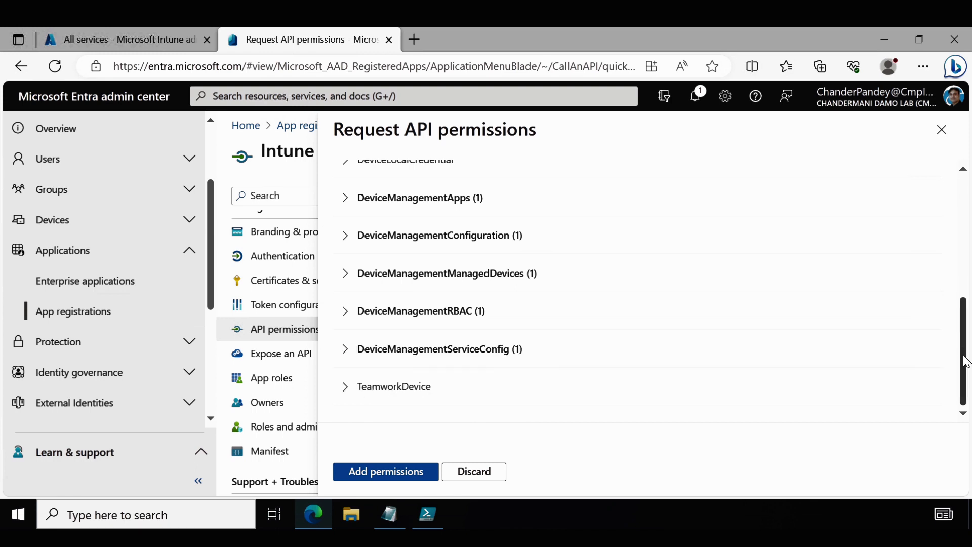
# Step: Add the selected permissions and widen the permission name column so full names are readable
pyautogui.click(413, 474)
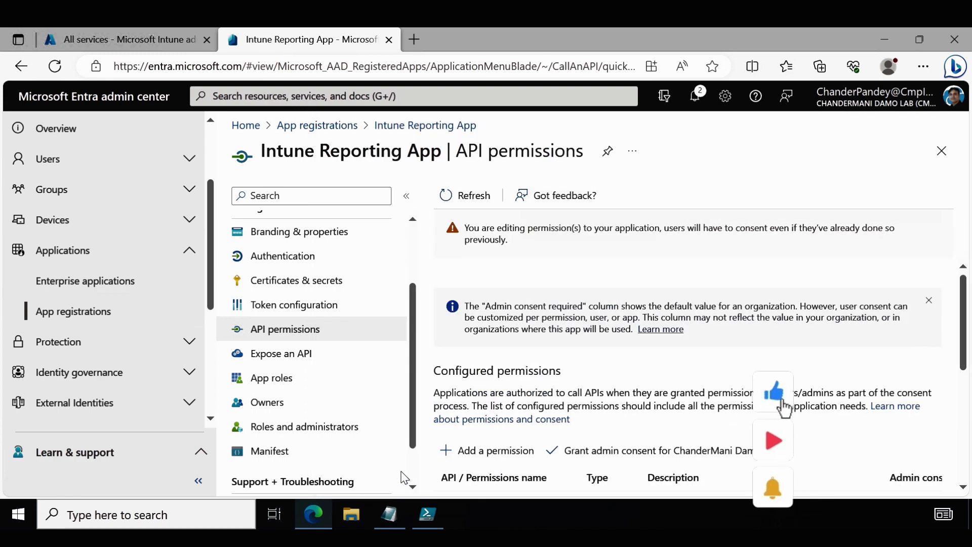
pyautogui.moveTo(963, 312); pyautogui.dragTo(966, 389)
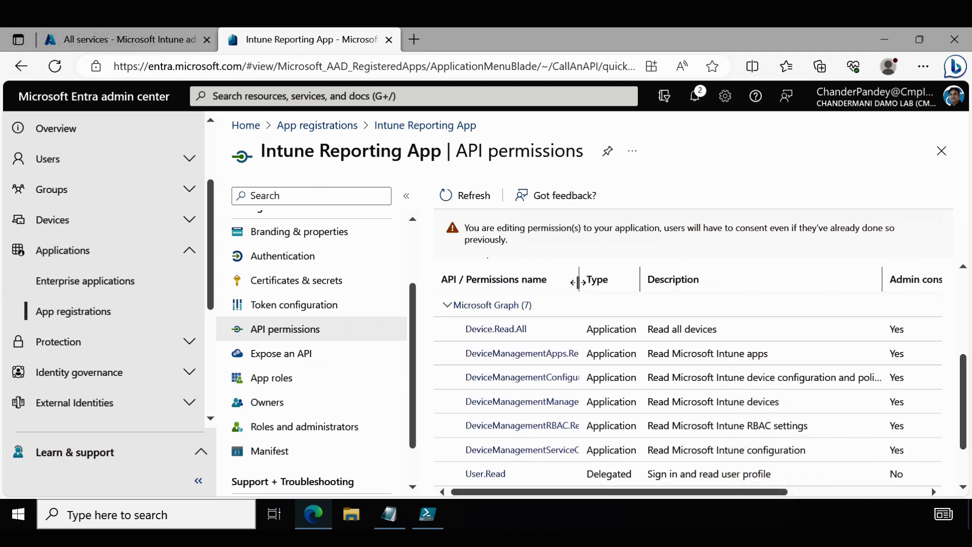
pyautogui.moveTo(579, 279); pyautogui.dragTo(649, 274)
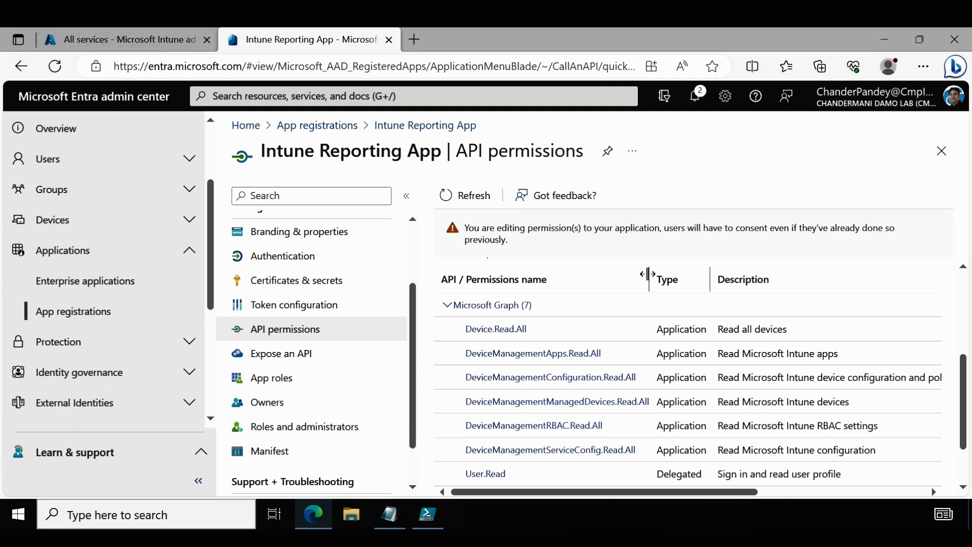
pyautogui.moveTo(964, 390); pyautogui.dragTo(964, 324)
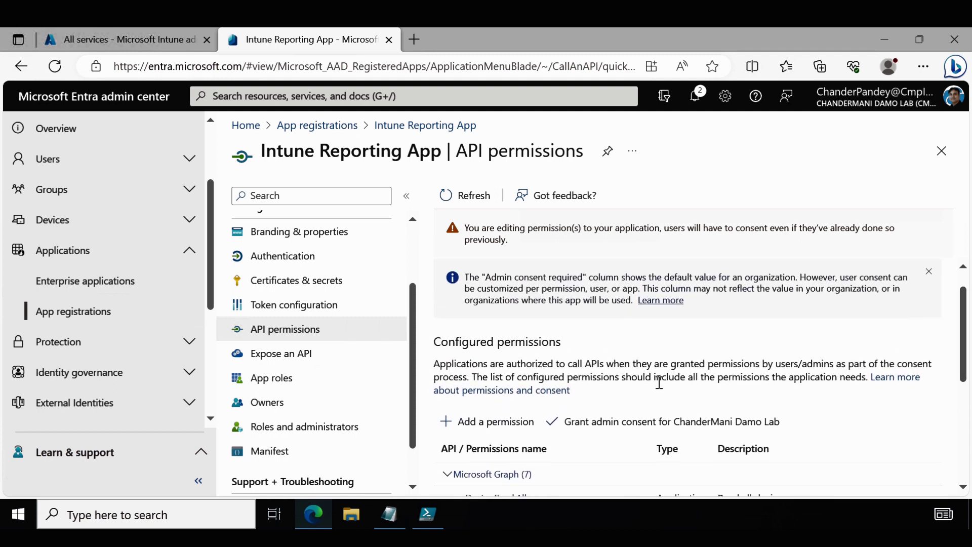
# Step: Grant tenant-wide admin consent and check all seven Graph permissions show Granted
pyautogui.click(606, 431)
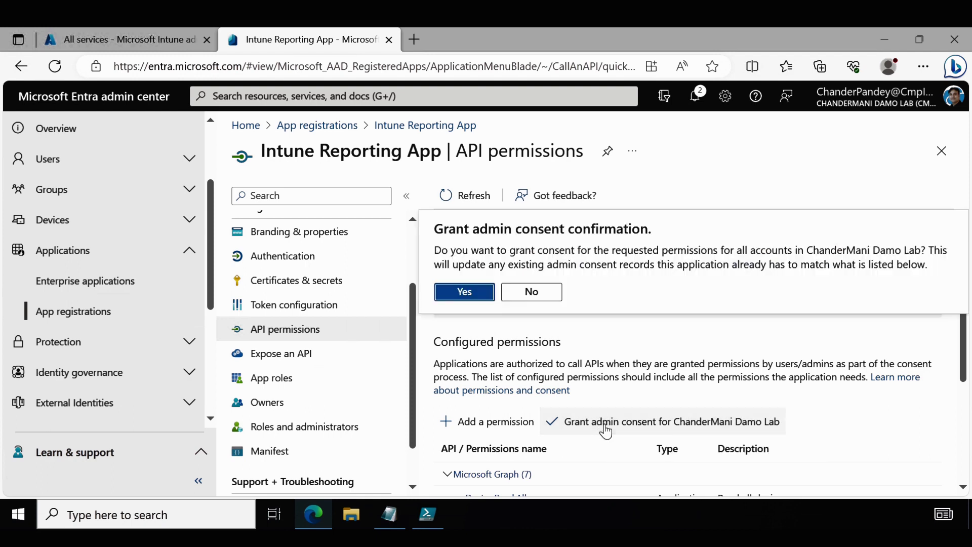
pyautogui.click(465, 292)
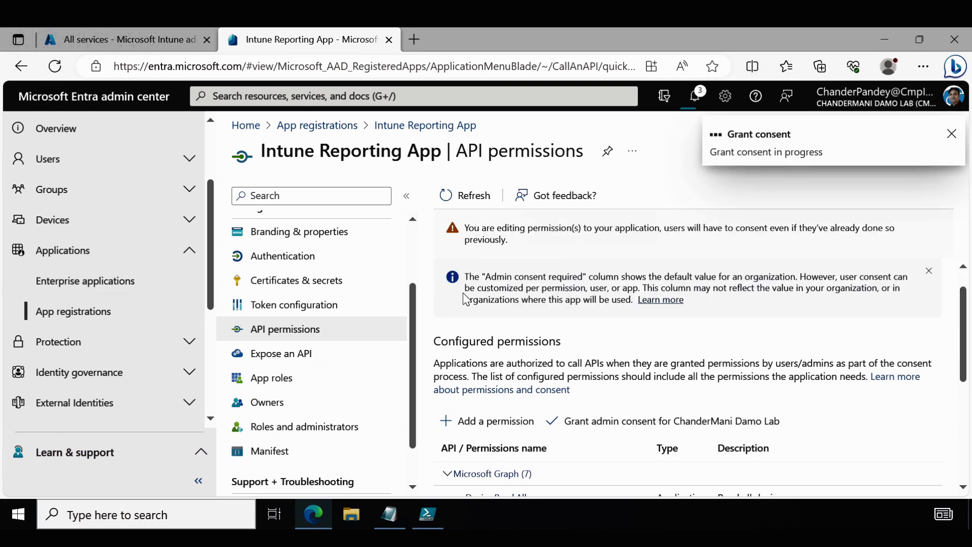
pyautogui.scroll(-2, 967, 368)
pyautogui.scroll(-2, 967, 368)
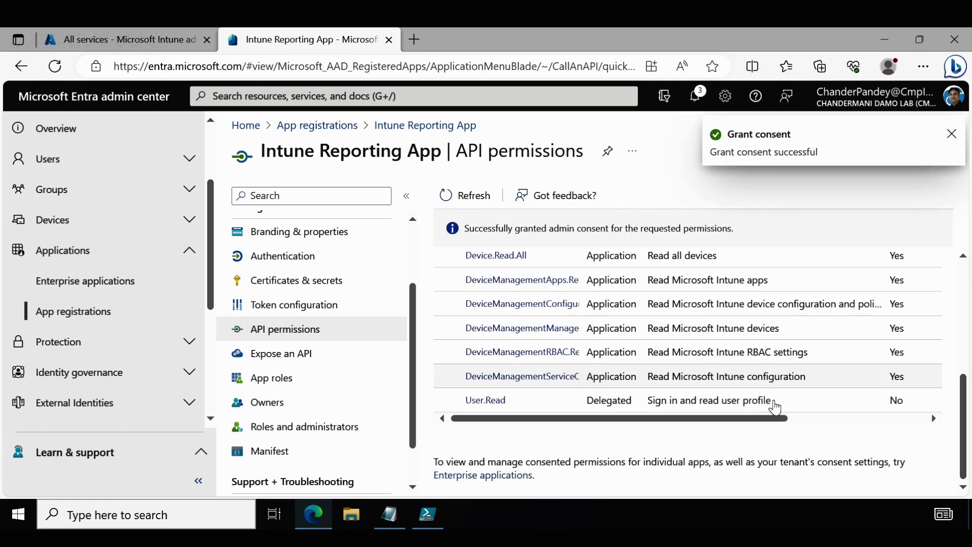
pyautogui.moveTo(759, 419); pyautogui.dragTo(916, 419)
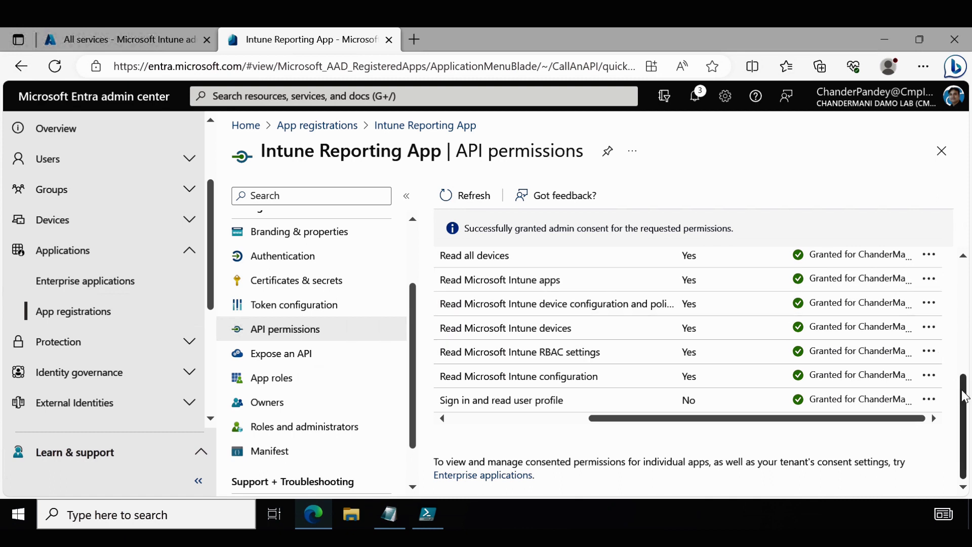
pyautogui.moveTo(962, 391); pyautogui.dragTo(964, 276)
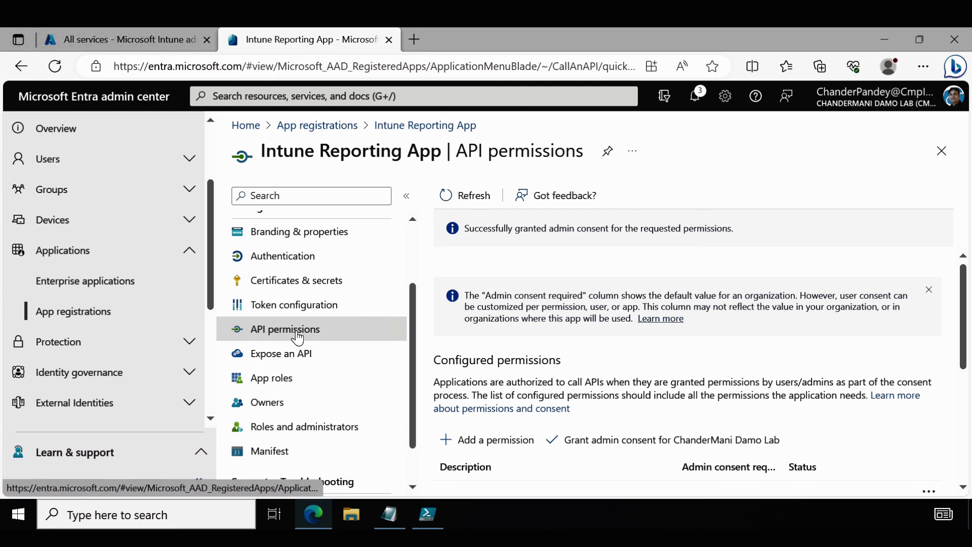
# Step: Add a client secret described 'Intune Reporting App' with the recommended 180-day expiry
pyautogui.click(306, 286)
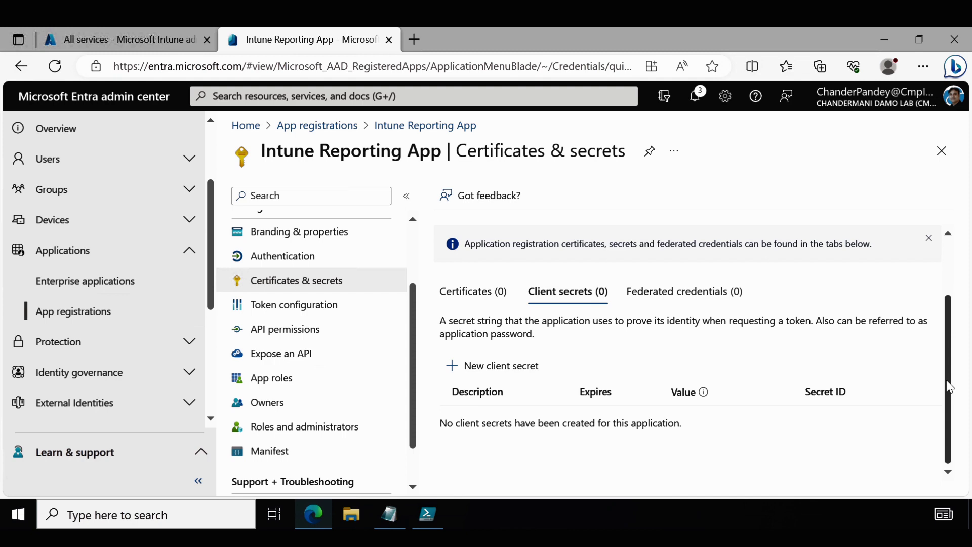
pyautogui.click(505, 374)
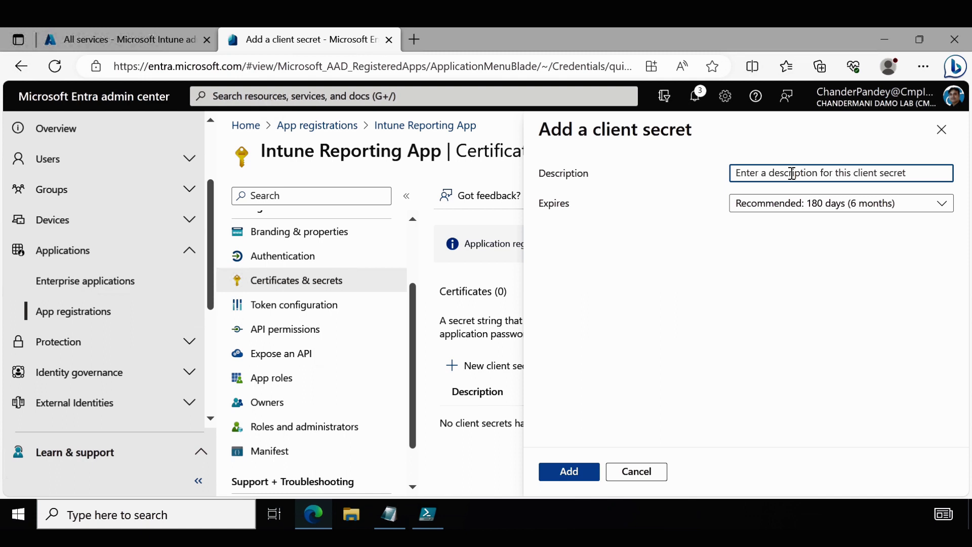
pyautogui.write('Intune Reporting App')
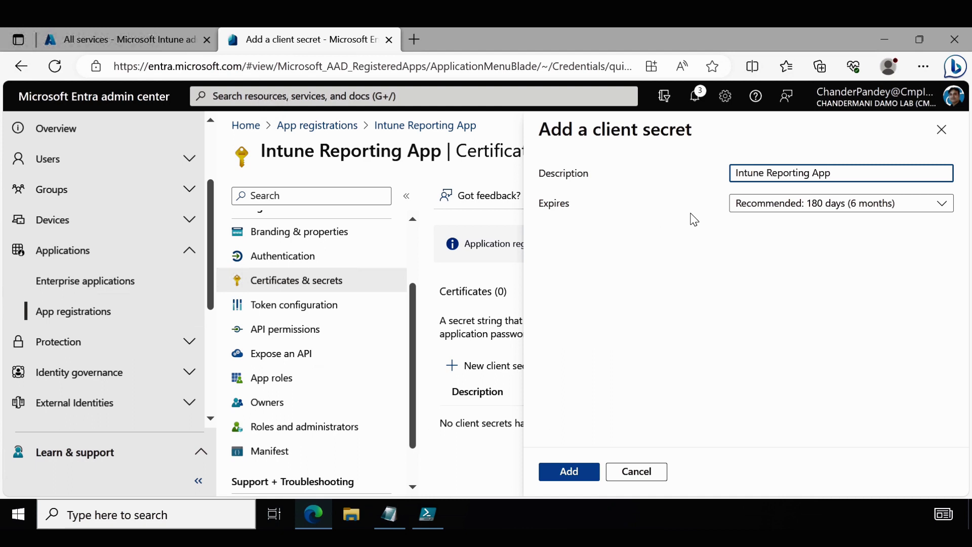
pyautogui.click(794, 213)
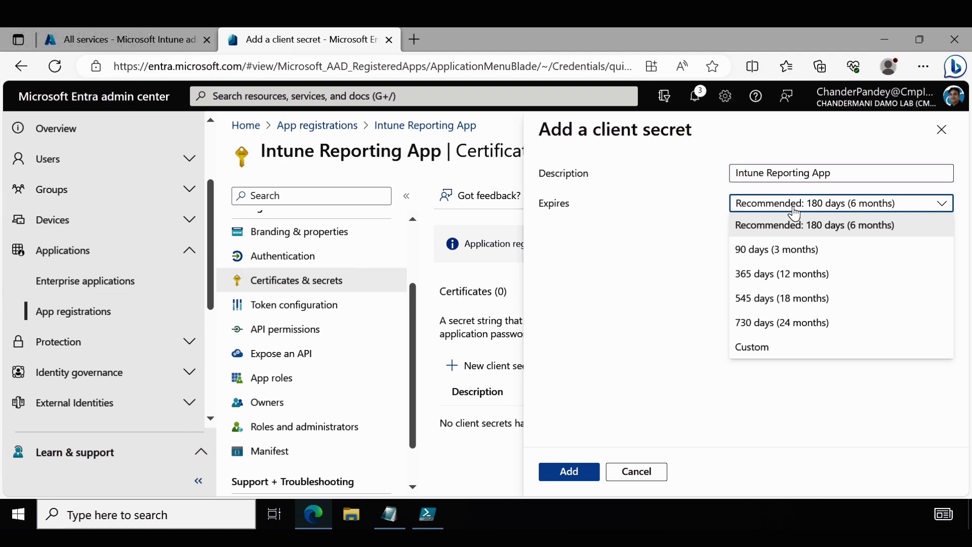
pyautogui.click(794, 211)
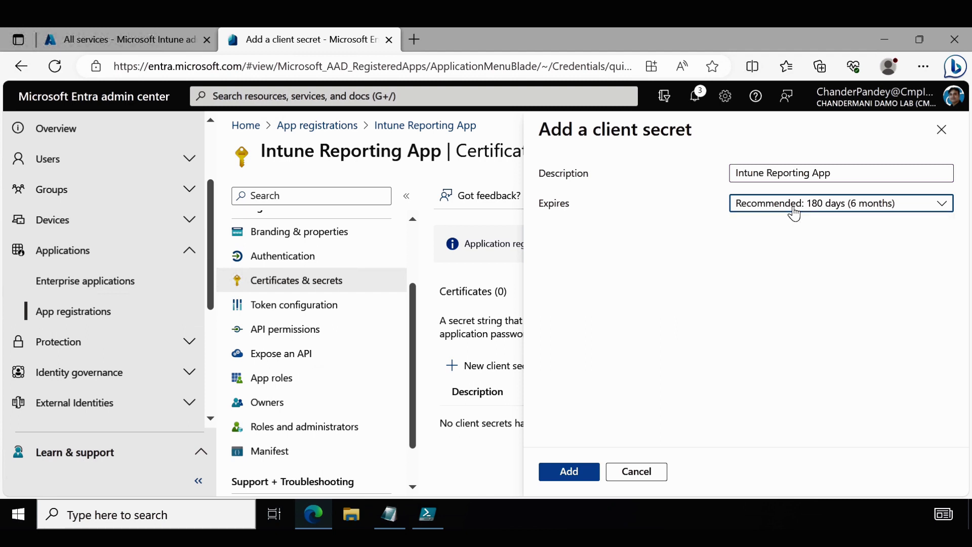
pyautogui.click(569, 471)
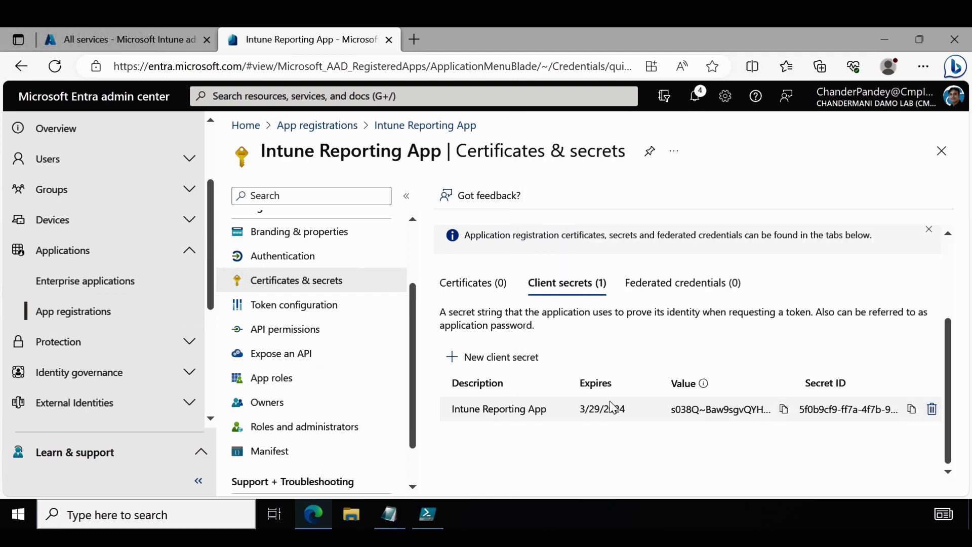
# Step: Copy the secret value into Notepad on a line prefixed 'cs=', then show the desktop
pyautogui.click(784, 413)
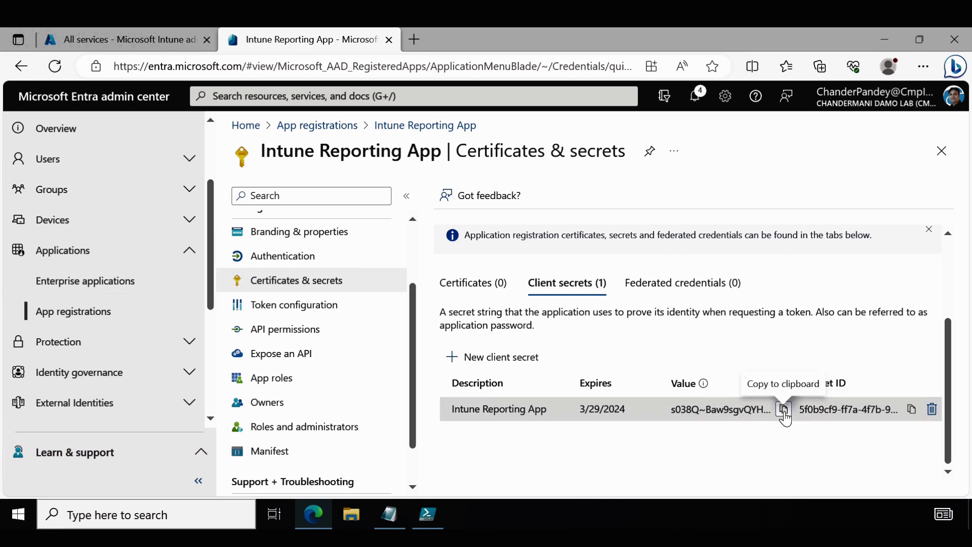
pyautogui.click(389, 514)
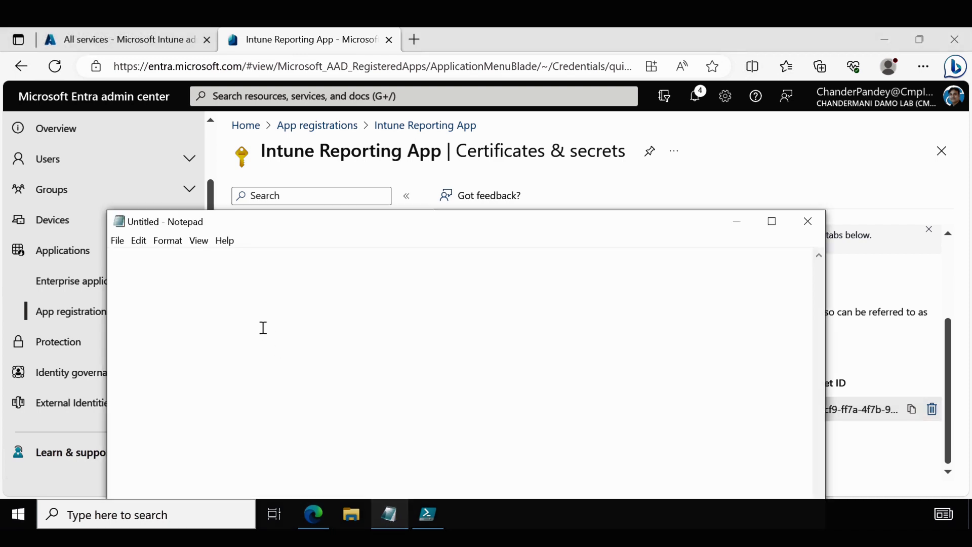
pyautogui.hotkey('ctrl', 'v')
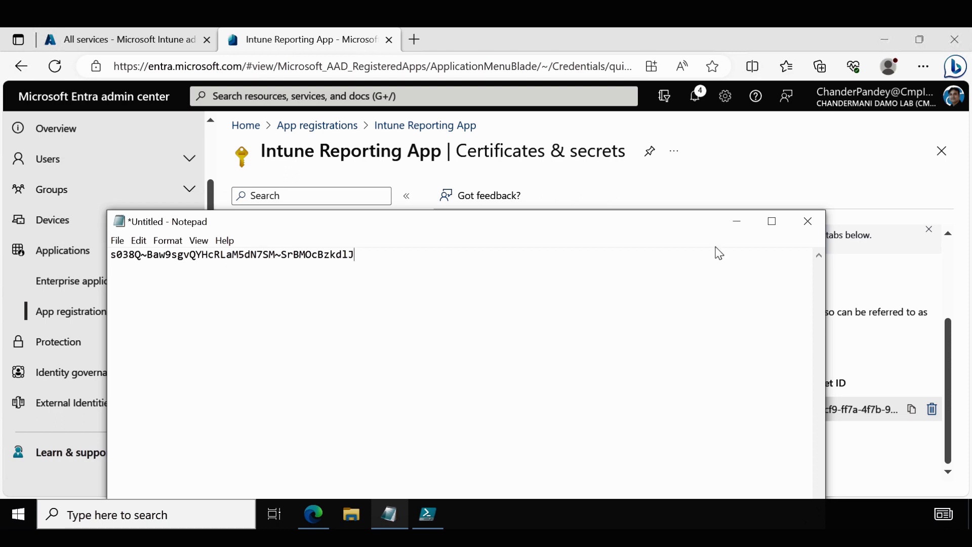
pyautogui.press('Home')
pyautogui.write('cs=')
pyautogui.click(736, 223)
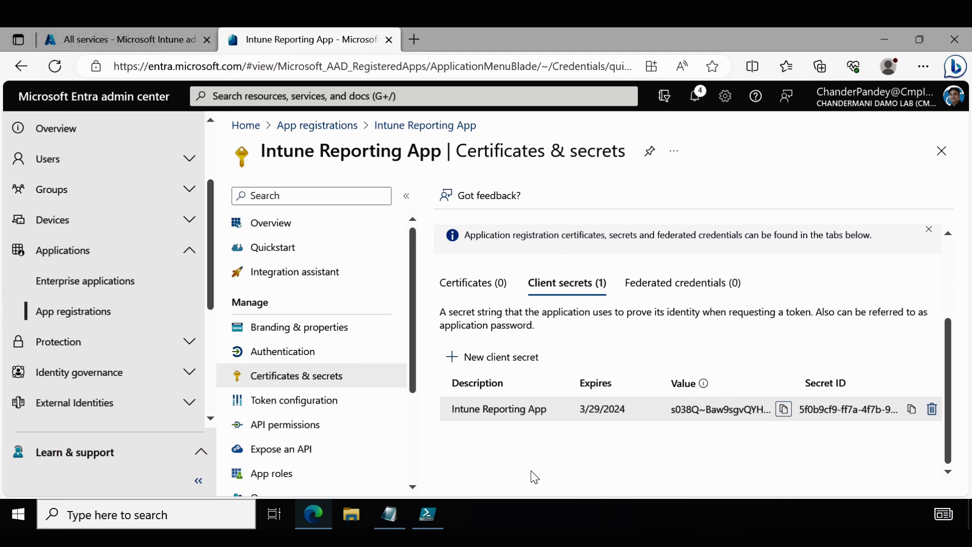
pyautogui.press('super+d')
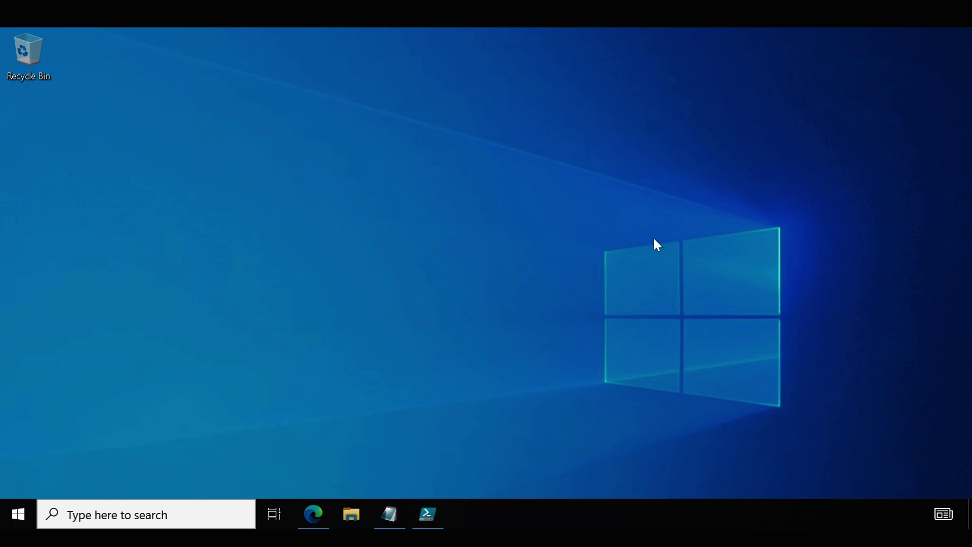
# Step: Open Downloads in File Explorer, then bring the compliance dashboard script up in PowerShell ISE
pyautogui.click(351, 522)
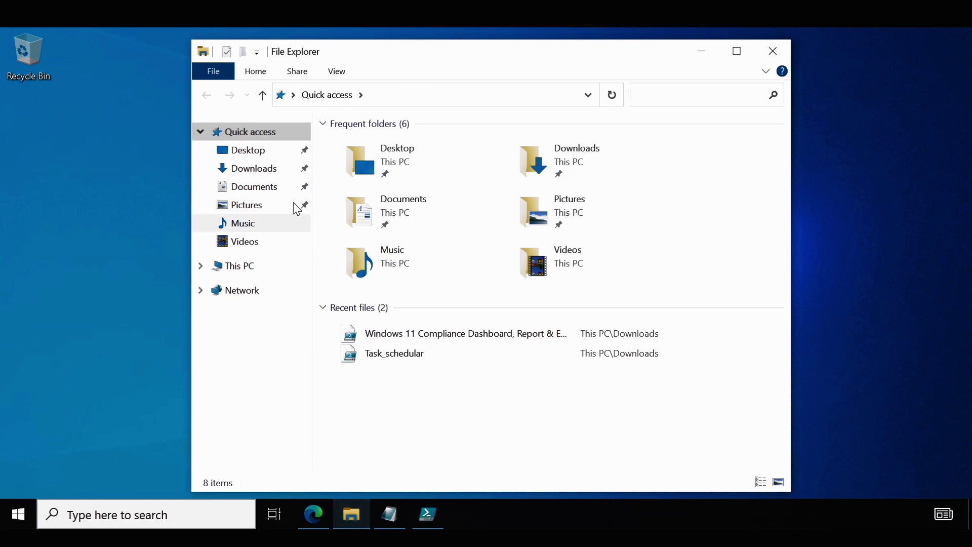
pyautogui.click(261, 174)
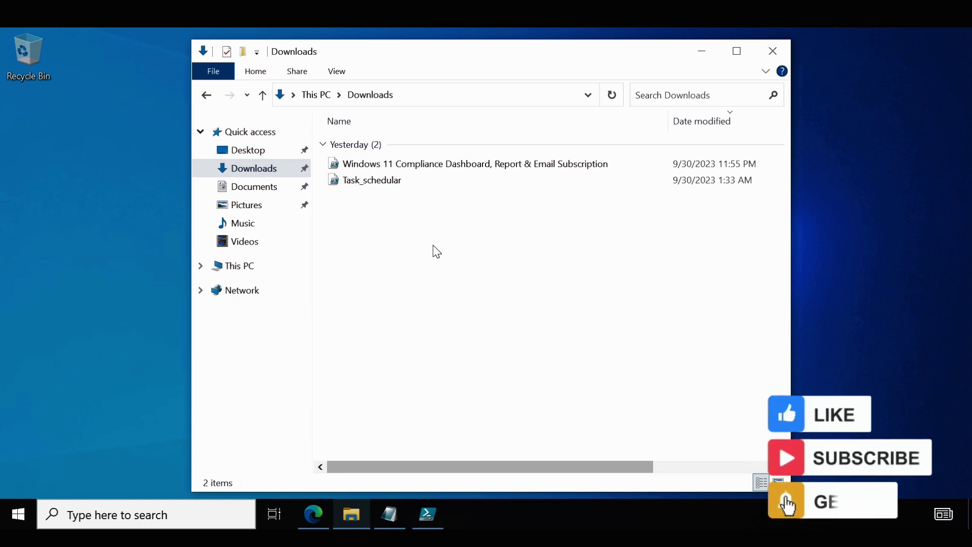
pyautogui.click(427, 513)
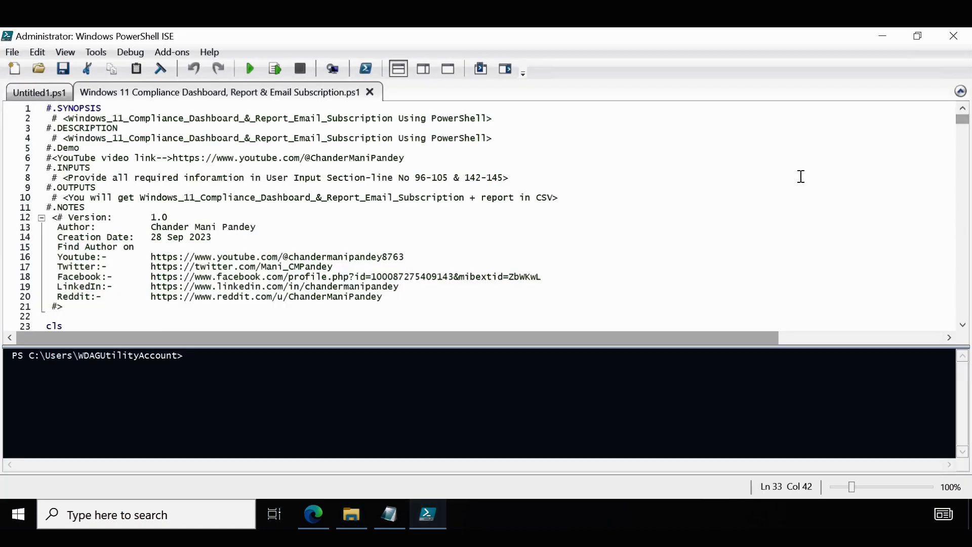
# Step: Copy the script's $tenant, $clientId and $clientSecret lines (33–35) in PowerShell ISE
pyautogui.moveTo(962, 122); pyautogui.dragTo(963, 130)
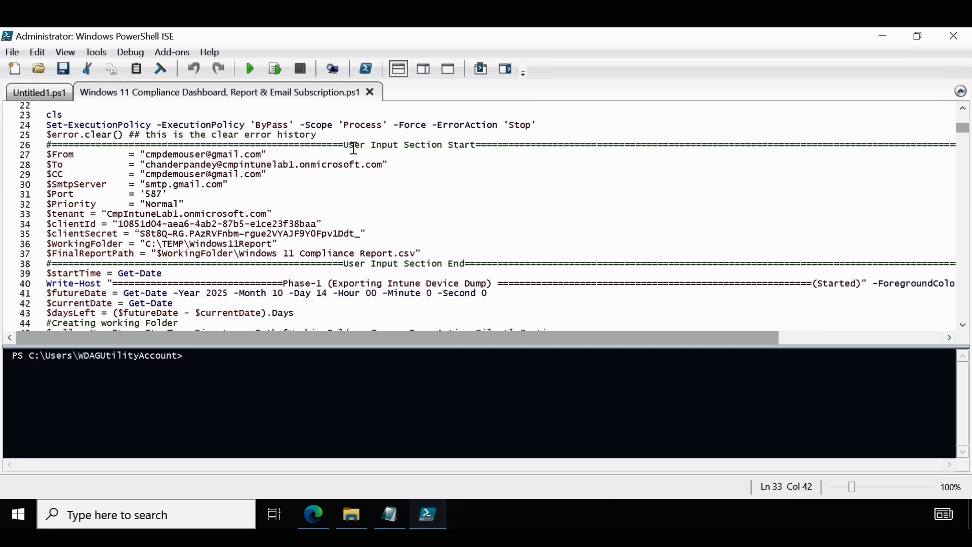
pyautogui.moveTo(343, 145); pyautogui.dragTo(476, 145)
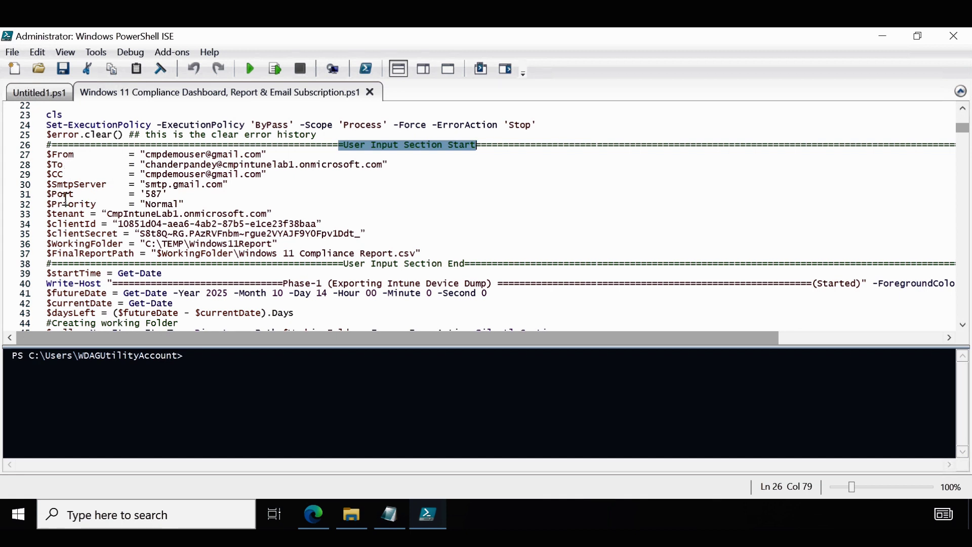
pyautogui.moveTo(96, 204); pyautogui.dragTo(75, 204)
pyautogui.click(188, 204)
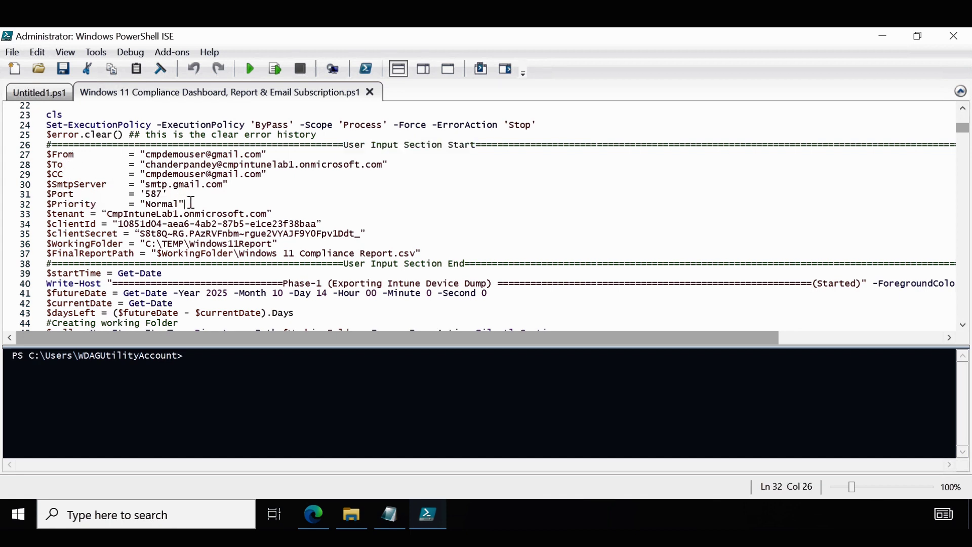
pyautogui.moveTo(227, 187); pyautogui.dragTo(146, 185)
pyautogui.click(262, 185)
pyautogui.moveTo(47, 214); pyautogui.dragTo(376, 233)
pyautogui.rightClick(256, 227)
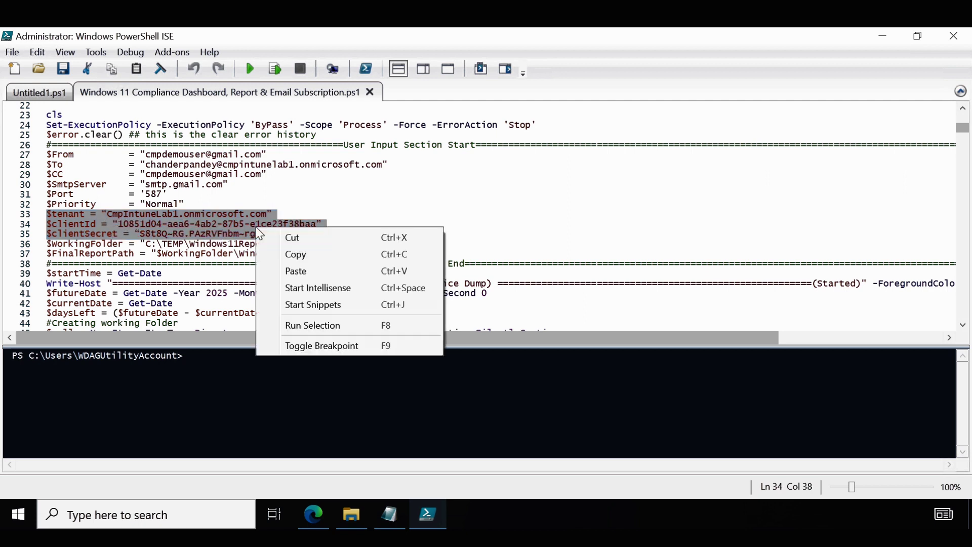
pyautogui.click(289, 253)
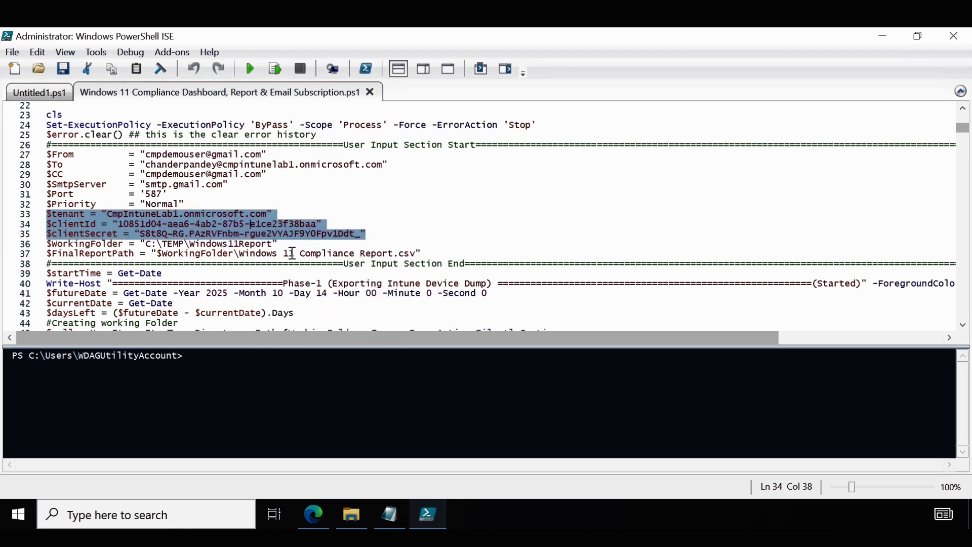
# Step: Paste those three lines into Notepad and copy the secret value after cs=
pyautogui.click(391, 517)
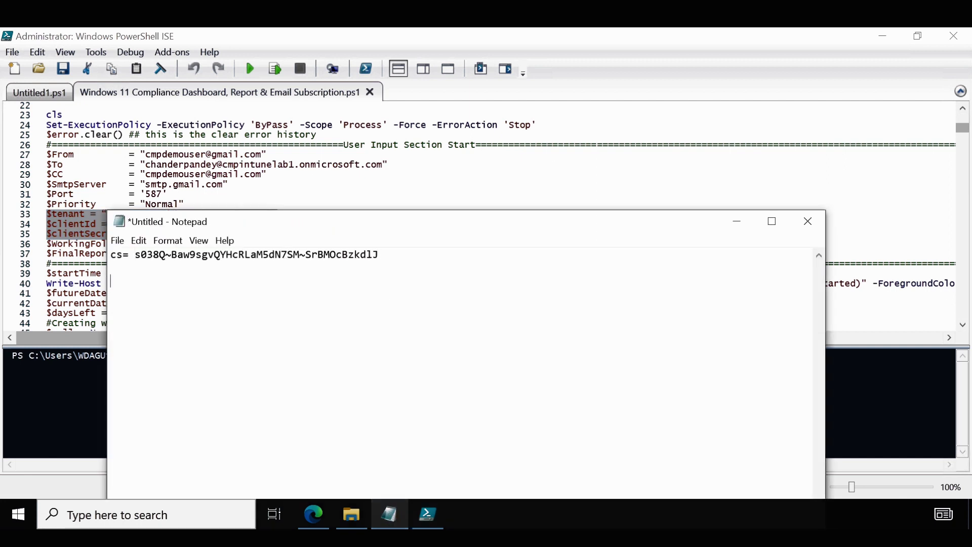
pyautogui.hotkey('ctrl', 'v')
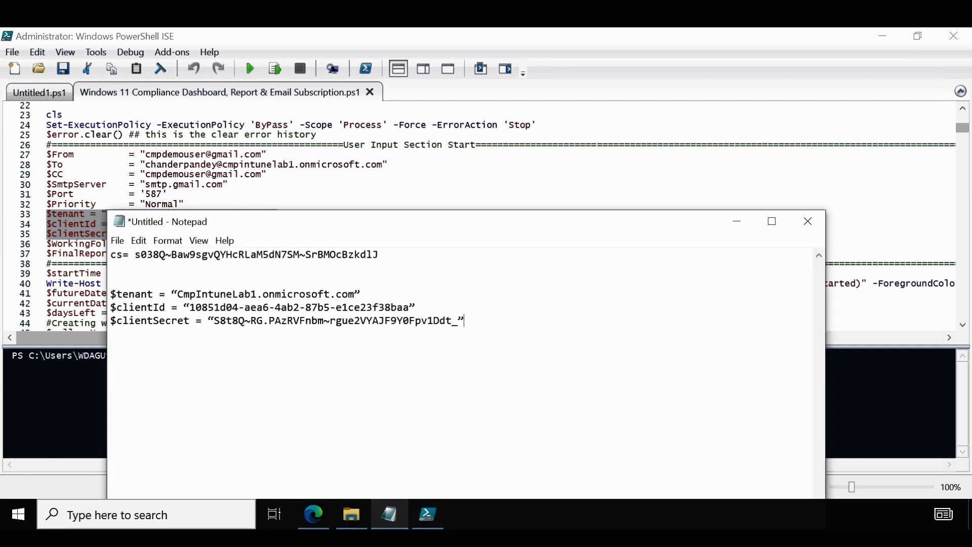
pyautogui.click(385, 256)
pyautogui.moveTo(385, 256); pyautogui.dragTo(139, 254)
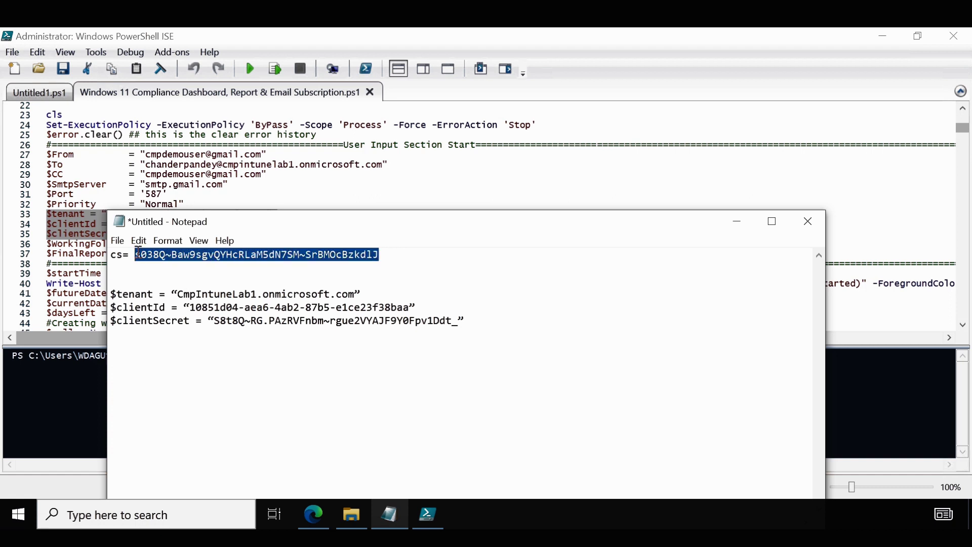
pyautogui.rightClick(139, 254)
pyautogui.click(167, 296)
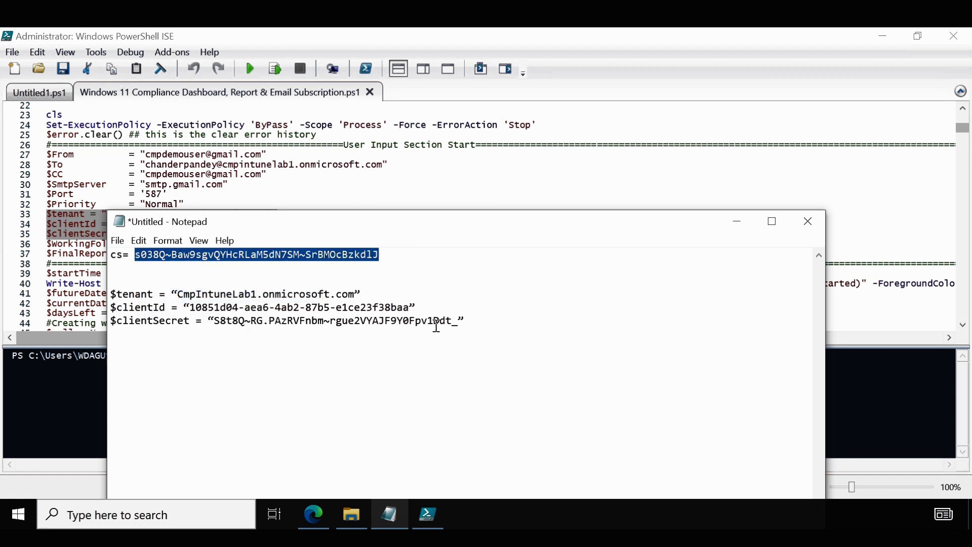